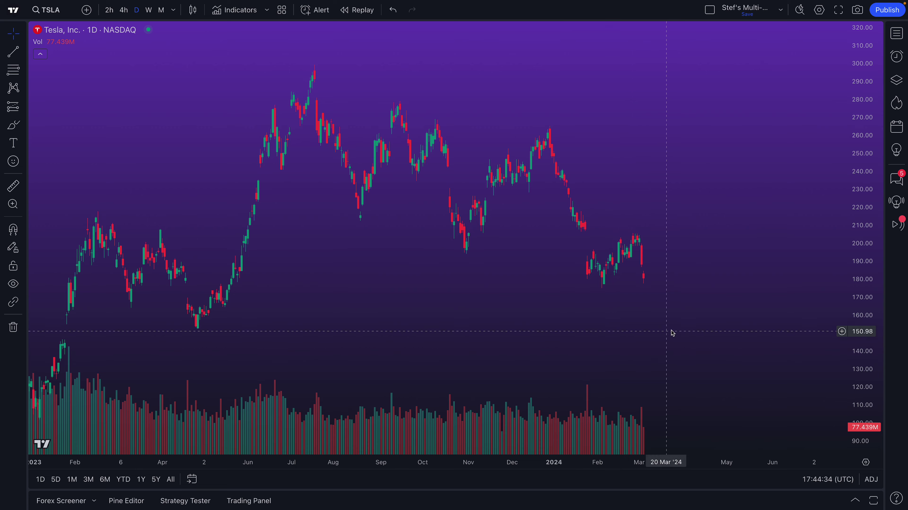
# - Show the sync options for new drawings on the daily Tesla chart
pyautogui.scroll(2, 407, 231)
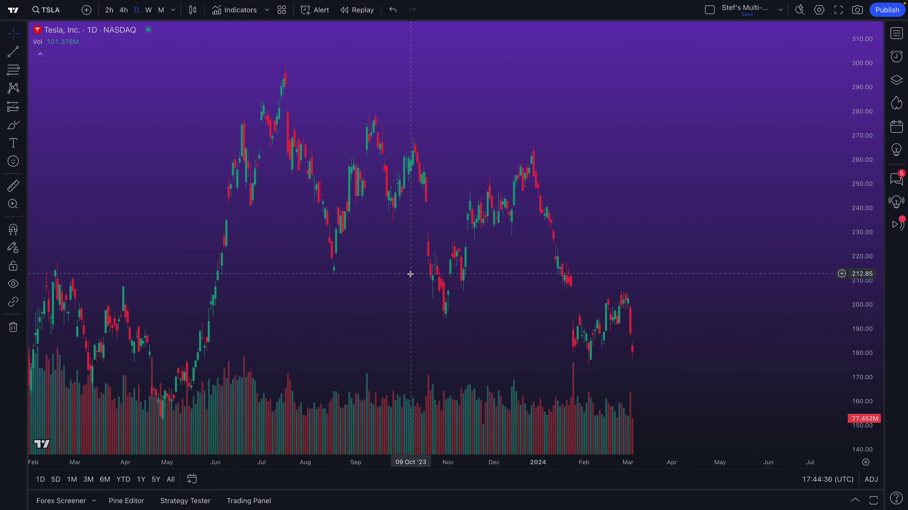
pyautogui.scroll(-1, 407, 276)
pyautogui.moveTo(407, 276); pyautogui.dragTo(377, 275)
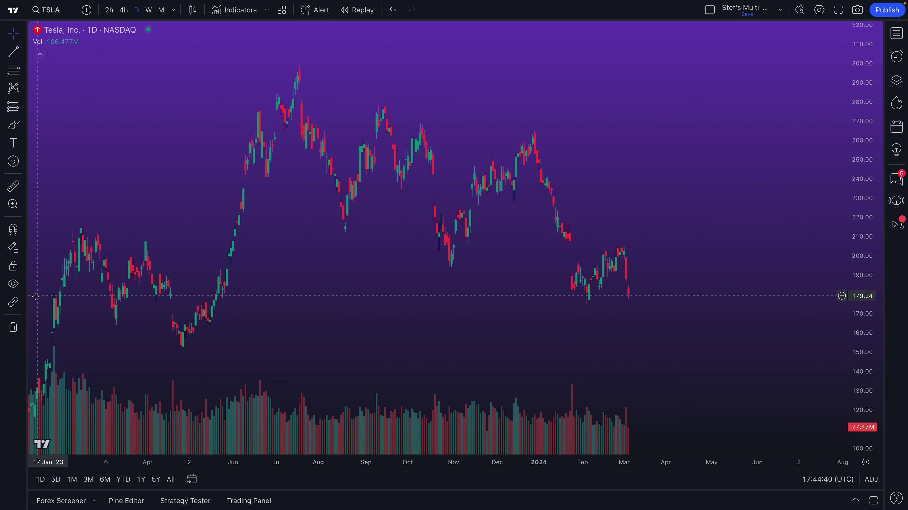
pyautogui.click(24, 304)
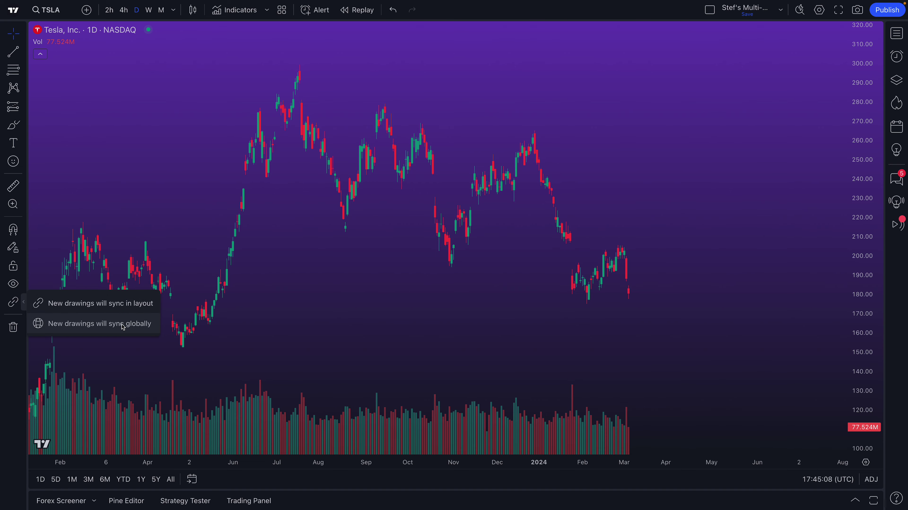
pyautogui.hscroll(3, 257, 304)
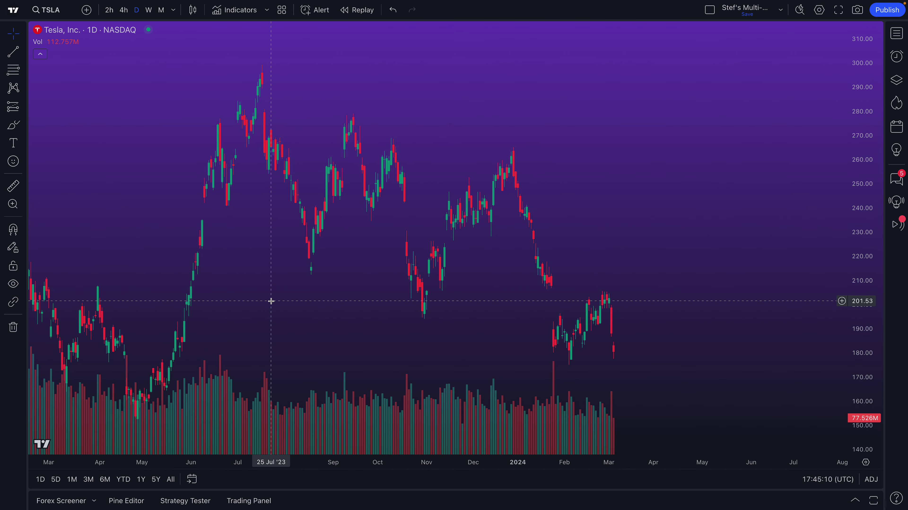
pyautogui.moveTo(470, 316); pyautogui.dragTo(432, 312)
pyautogui.scroll(-2, 429, 312)
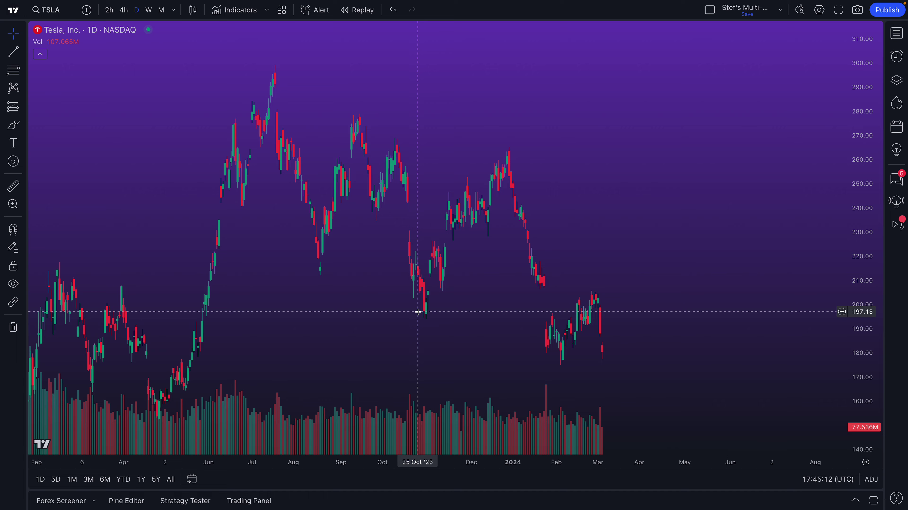
pyautogui.hscroll(-3, 418, 311)
pyautogui.hscroll(4, 418, 309)
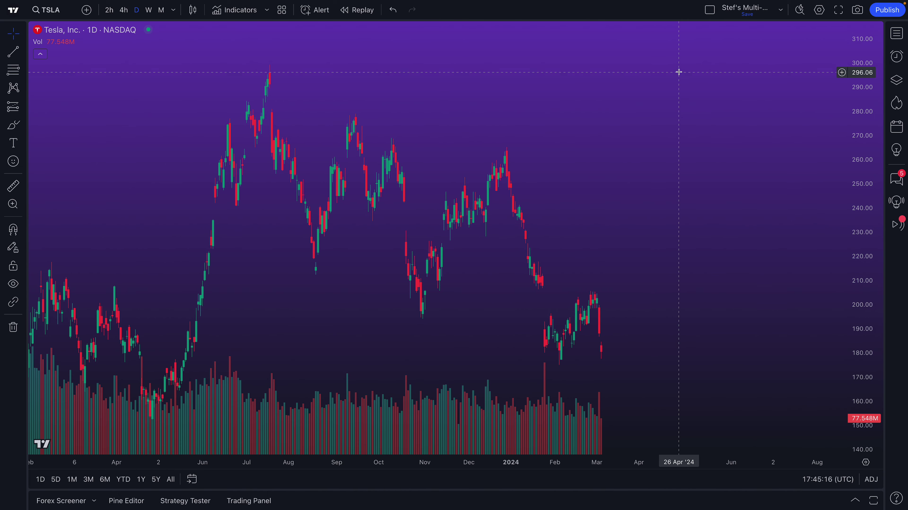
# - Split the layout into two side-by-side charts and show a longer price history on the first one
pyautogui.click(709, 11)
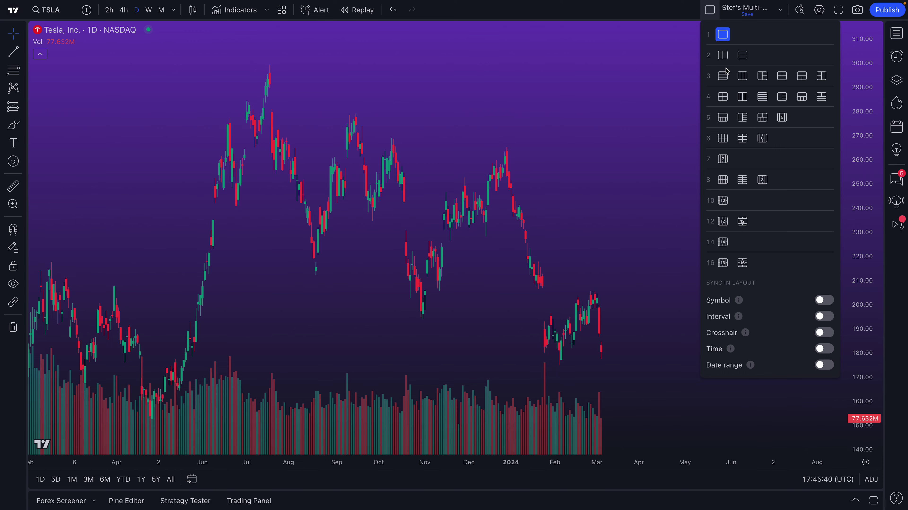
pyautogui.click(723, 55)
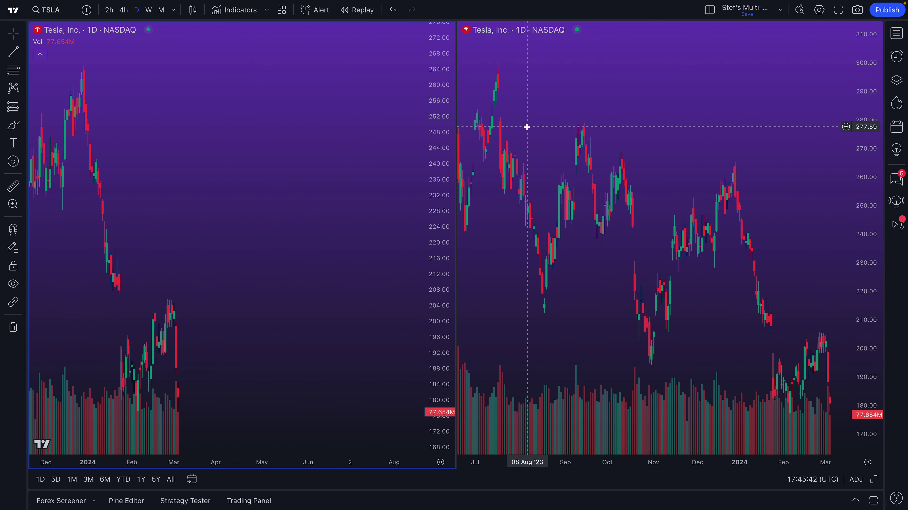
pyautogui.hscroll(-5, 249, 172)
pyautogui.scroll(-5, 227, 189)
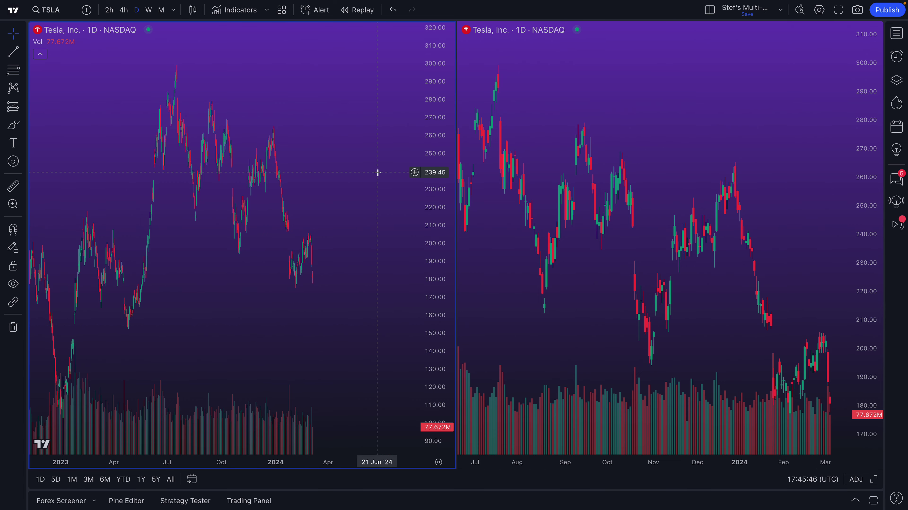
# - Set the first Tesla chart to the 4-hour interval and frame its most recent candles
pyautogui.click(123, 10)
pyautogui.hscroll(3, 159, 129)
pyautogui.hscroll(-5, 300, 140)
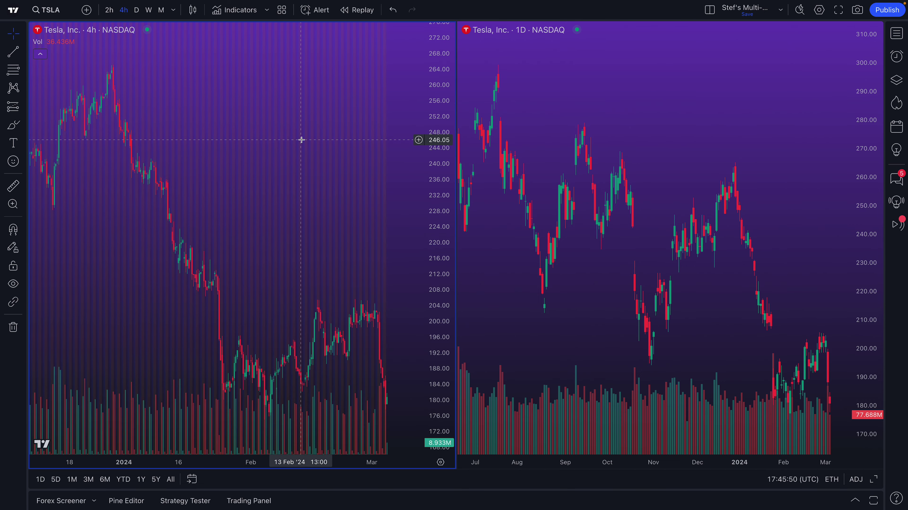
pyautogui.moveTo(434, 279); pyautogui.dragTo(434, 291)
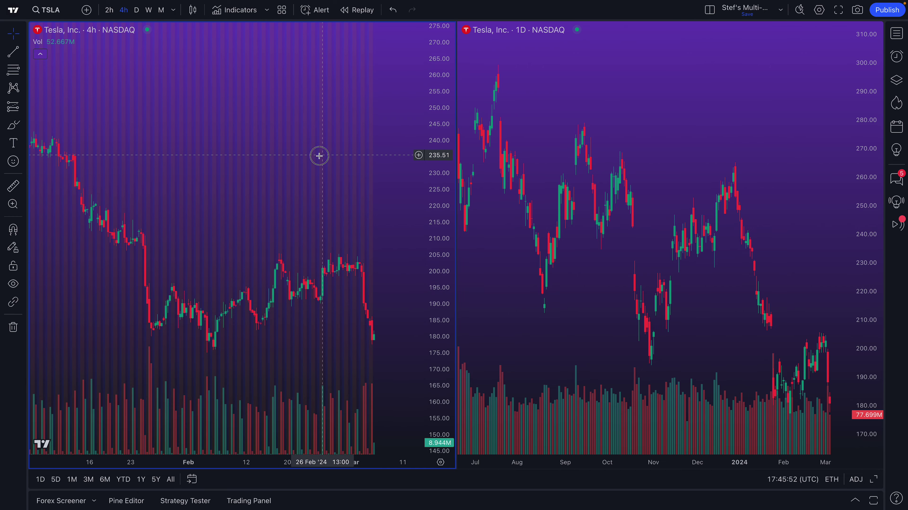
pyautogui.moveTo(317, 154); pyautogui.dragTo(265, 154)
# - Set the second Tesla chart to the 1-week interval, leaving empty space after the latest candle
pyautogui.click(670, 113)
pyautogui.scroll(2, 670, 113)
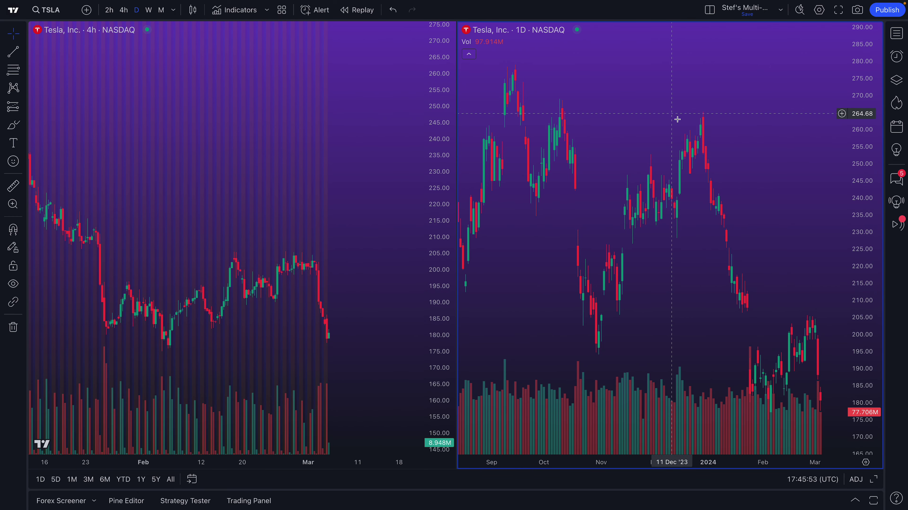
pyautogui.click(148, 14)
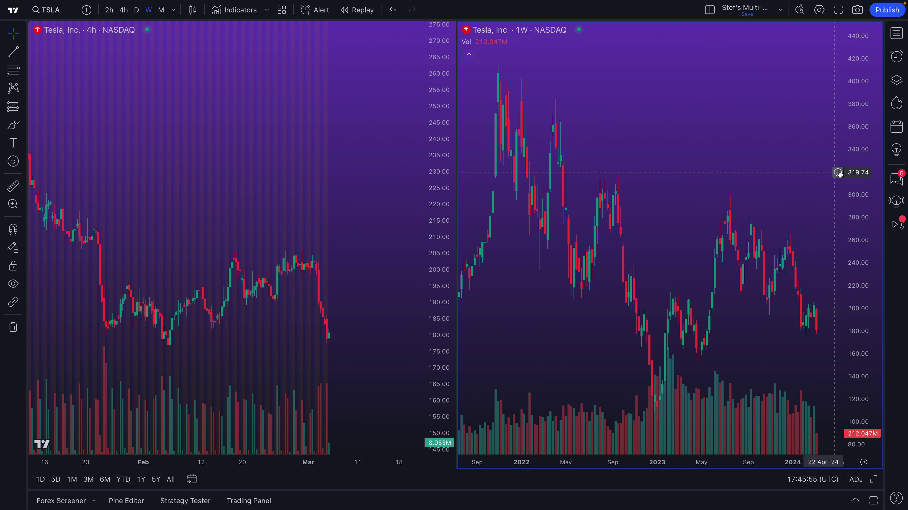
pyautogui.hscroll(10, 669, 161)
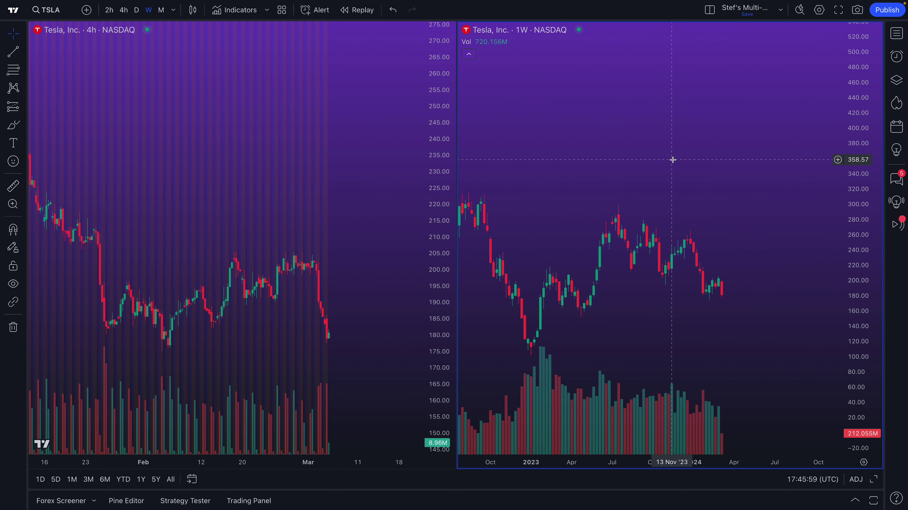
# - Turn on syncing of new drawings across the charts in the layout
pyautogui.click(126, 193)
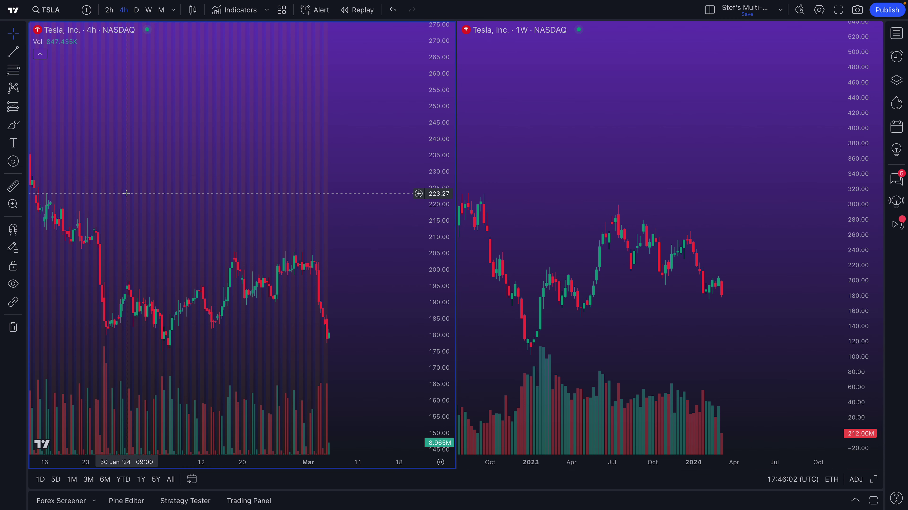
pyautogui.click(549, 188)
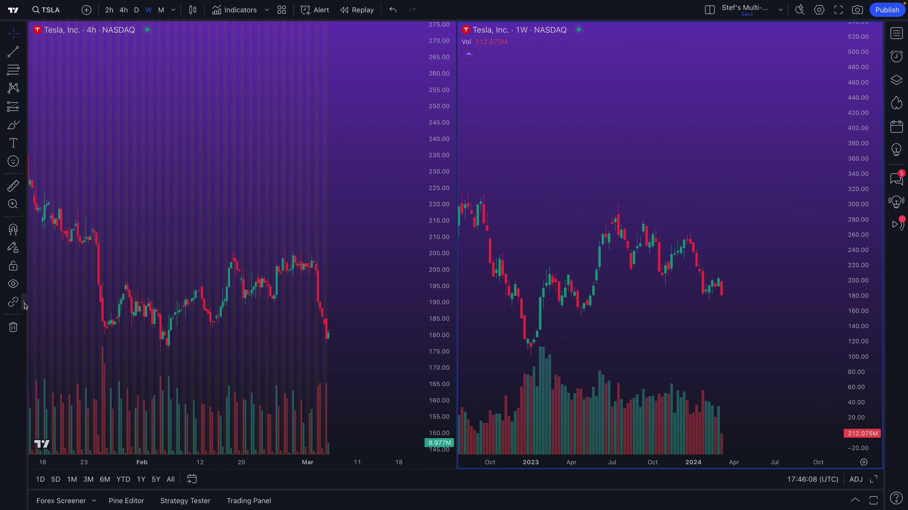
pyautogui.click(25, 303)
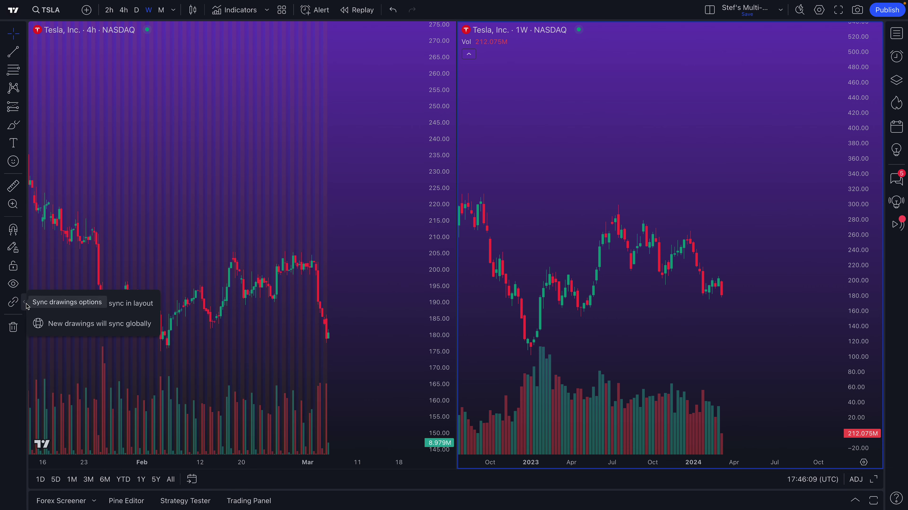
pyautogui.click(90, 308)
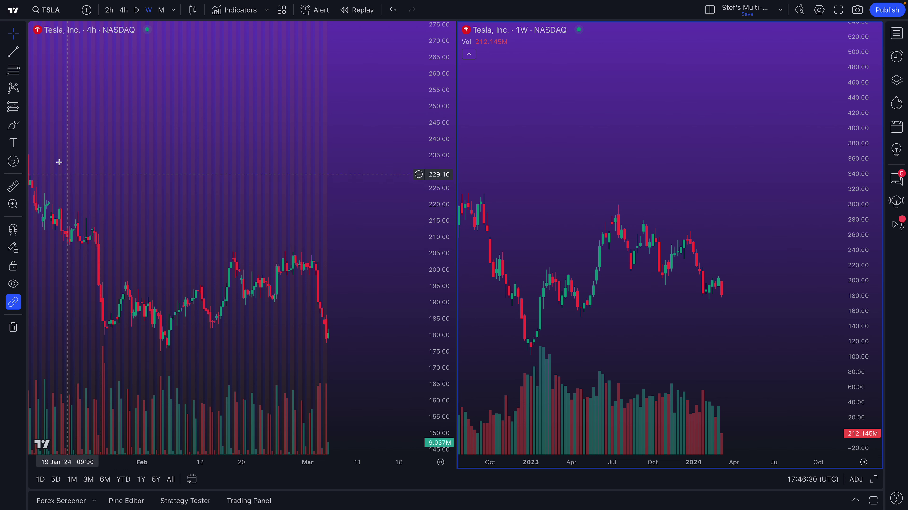
# - Draw a freehand brush circle around the latest candles on the 4-hour chart, then deselect it
pyautogui.click(16, 129)
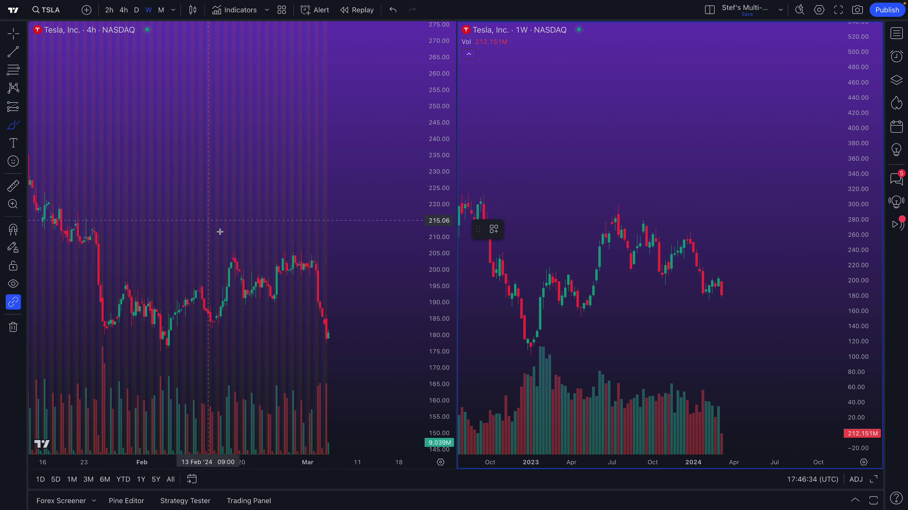
pyautogui.moveTo(345, 282)
pyautogui.mouseDown()
pyautogui.moveTo(323, 286)
pyautogui.moveTo(296, 318)
pyautogui.moveTo(317, 342)
pyautogui.moveTo(356, 339)
pyautogui.moveTo(357, 287)
pyautogui.moveTo(342, 283)
pyautogui.mouseUp()
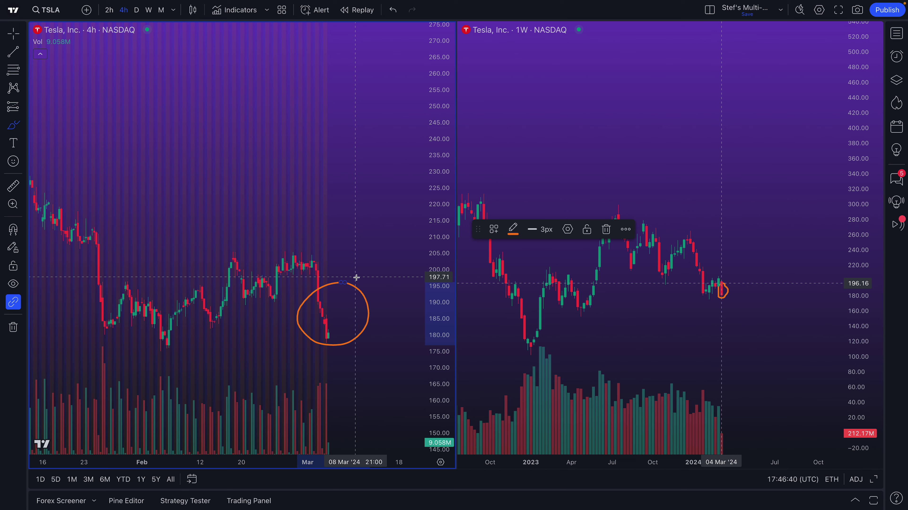
pyautogui.press('Escape')
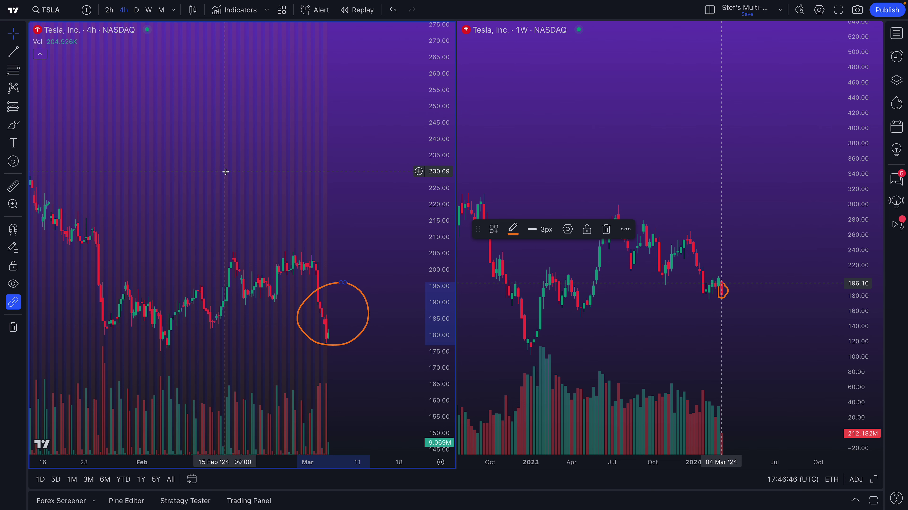
pyautogui.click(267, 210)
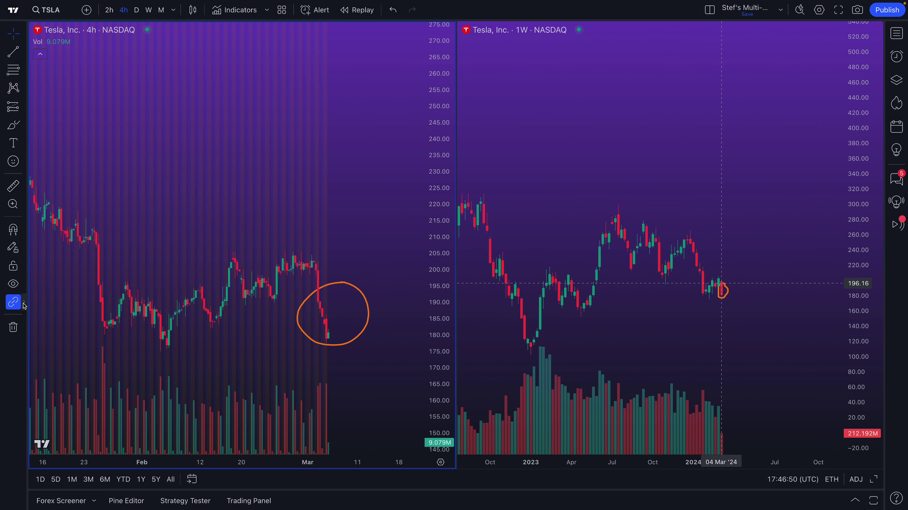
# - Review the drawing sync options and compare the circle on the 4-hour and weekly charts
pyautogui.click(24, 305)
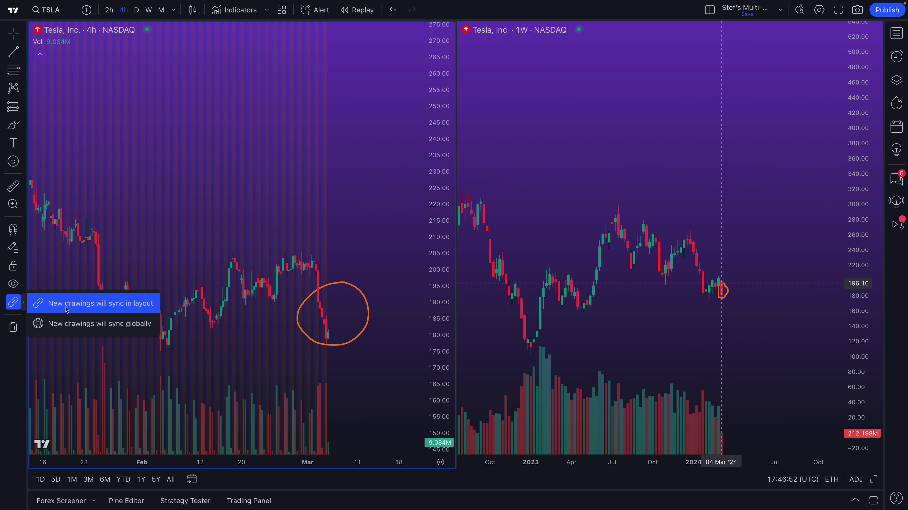
pyautogui.click(25, 306)
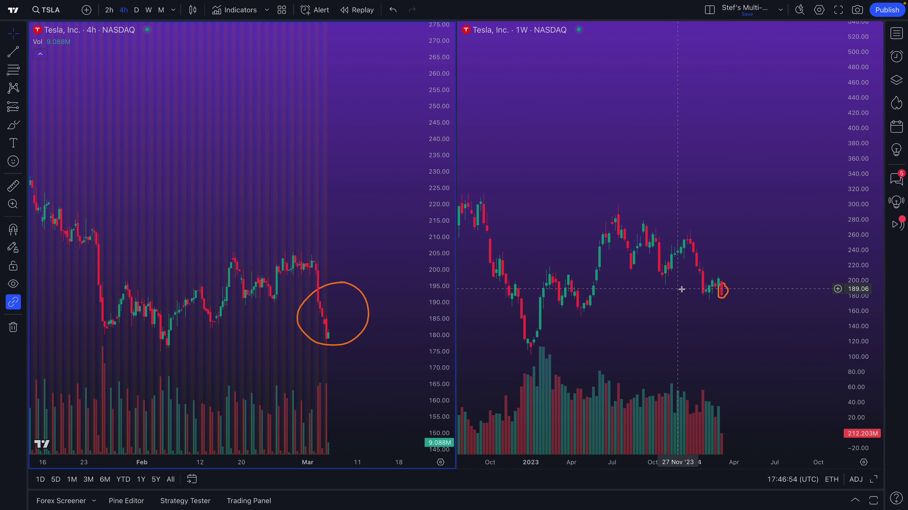
pyautogui.click(742, 286)
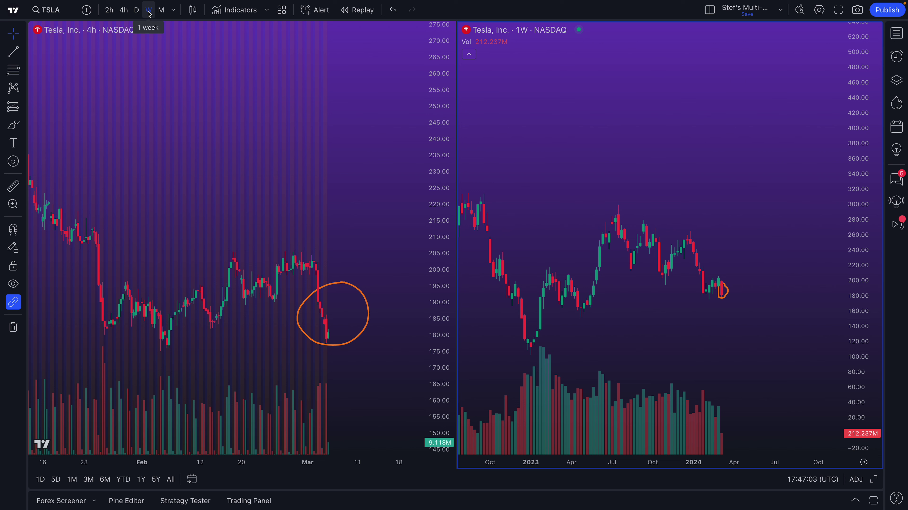
pyautogui.click(342, 182)
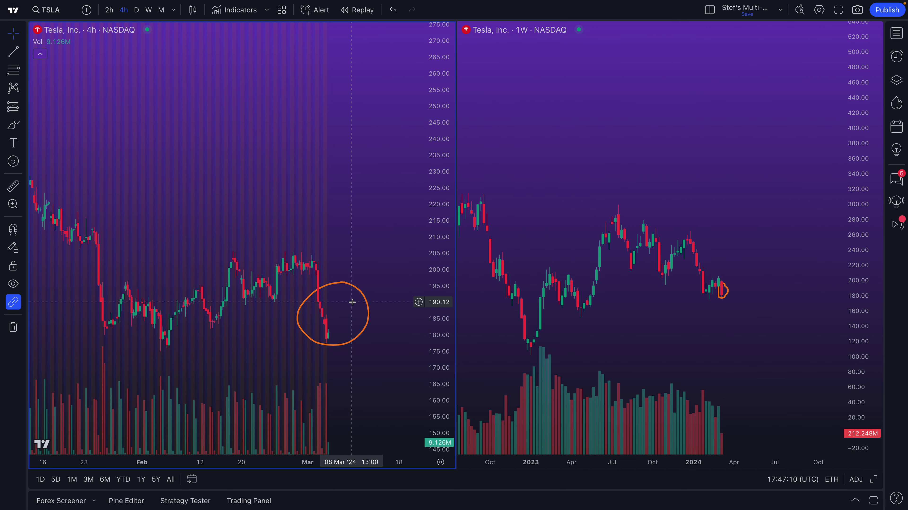
pyautogui.click(658, 299)
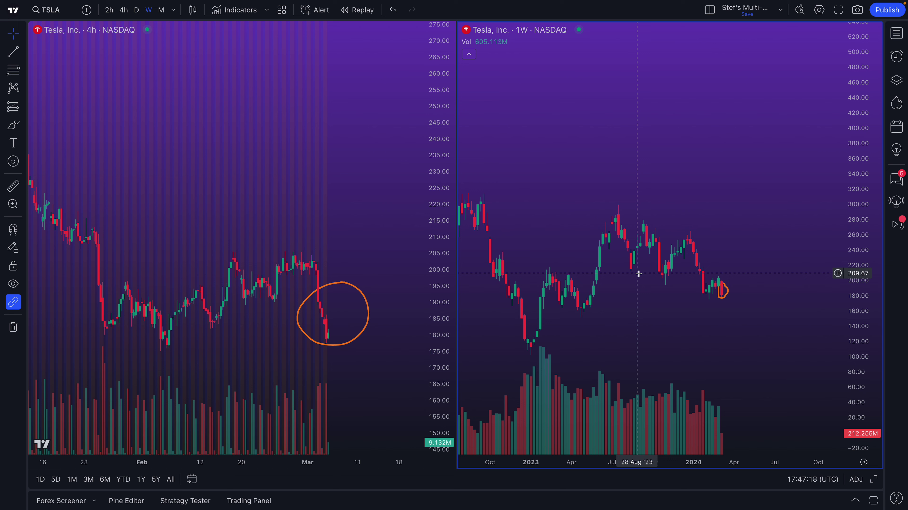
# - Select the brush circle on the 4-hour chart and delete it
pyautogui.click(395, 248)
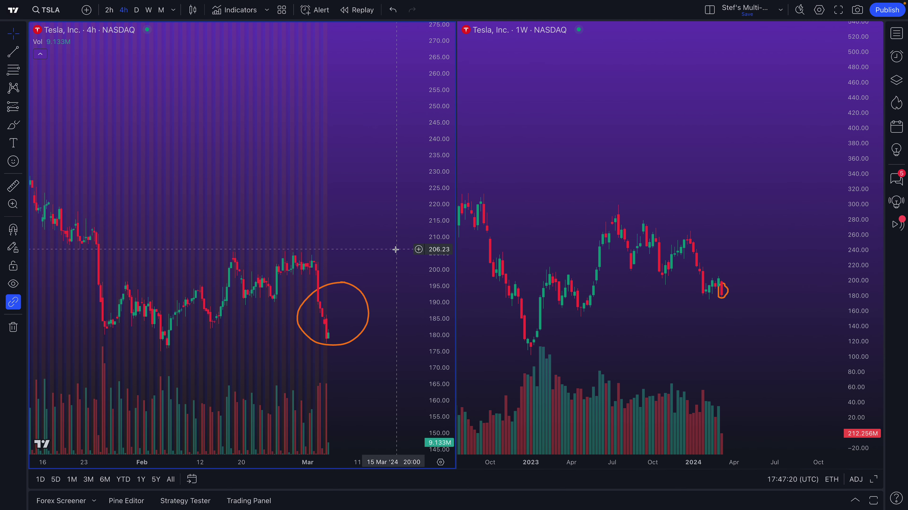
pyautogui.moveTo(276, 255); pyautogui.dragTo(383, 355)
pyautogui.press('Delete')
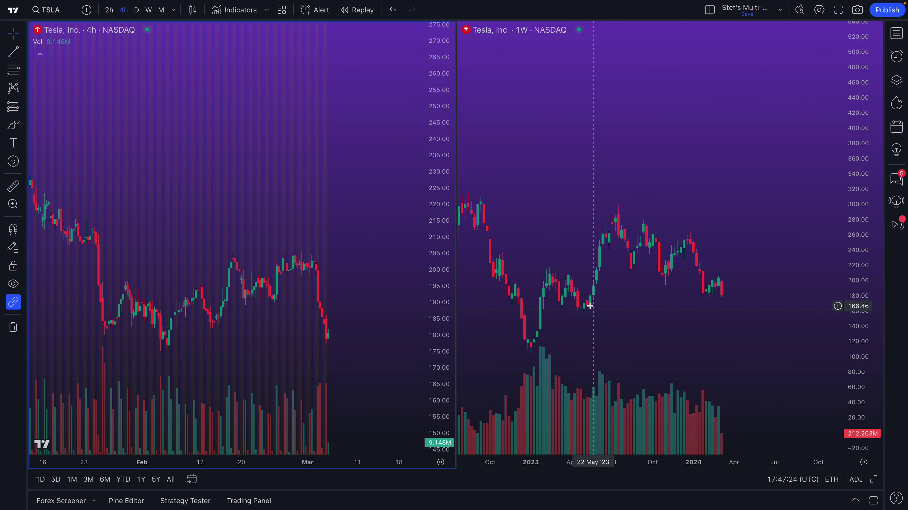
# - Switch the 4-hour Tesla chart's session to regular trading hours
pyautogui.scroll(-3, 324, 308)
pyautogui.scroll(-2, 324, 309)
pyautogui.moveTo(440, 142); pyautogui.dragTo(440, 264)
pyautogui.scroll(-2, 177, 134)
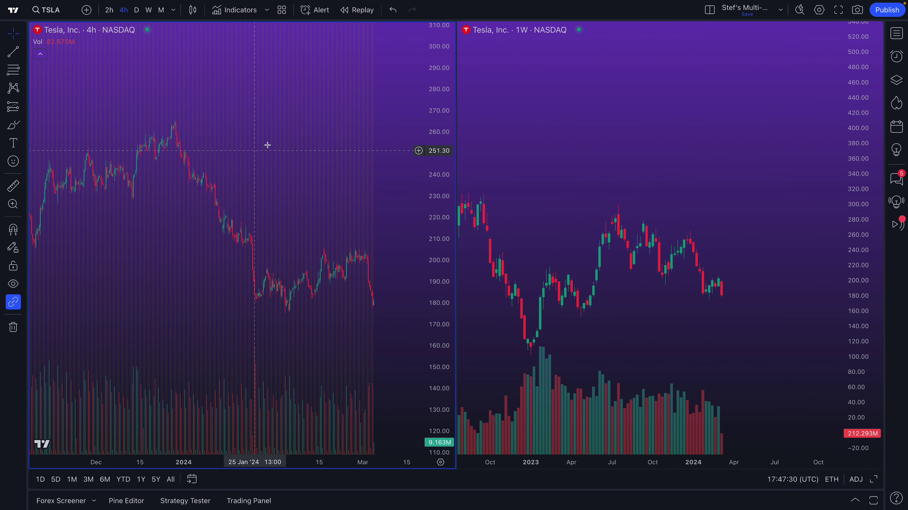
pyautogui.scroll(4, 280, 190)
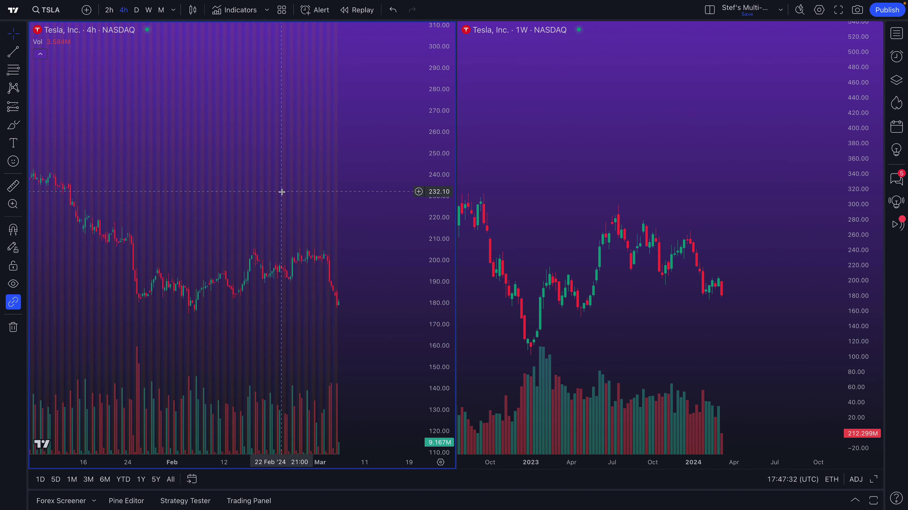
pyautogui.moveTo(251, 195); pyautogui.dragTo(260, 195)
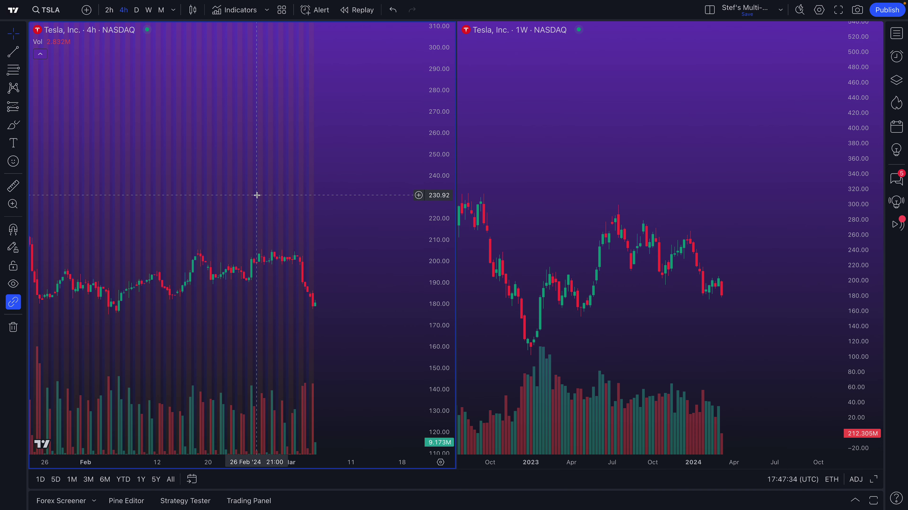
pyautogui.click(831, 479)
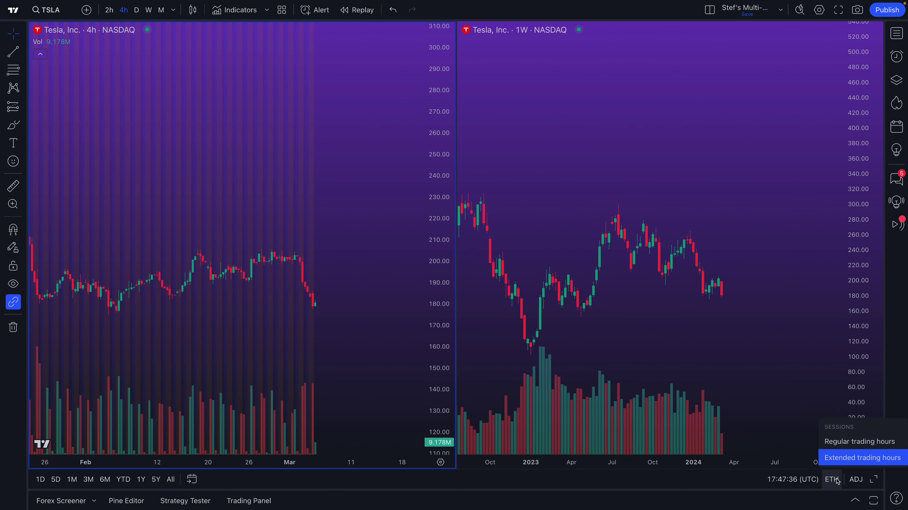
pyautogui.click(849, 445)
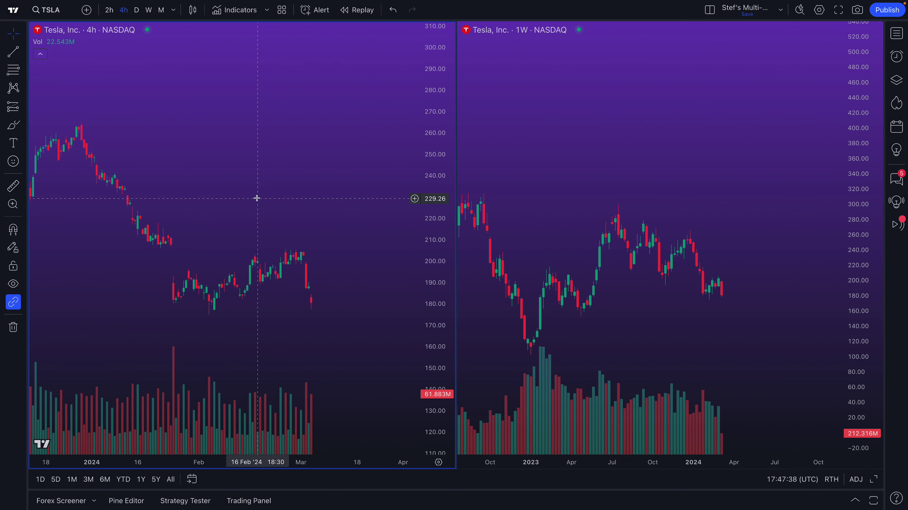
pyautogui.click(657, 155)
pyautogui.click(199, 178)
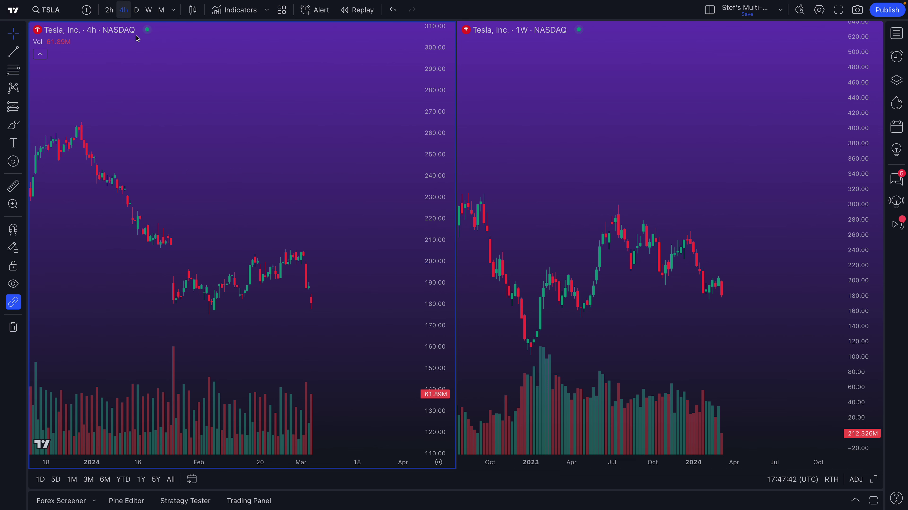
# - Examine Tesla's longer price history and the recent candles on the 4-hour chart
pyautogui.click(518, 128)
pyautogui.click(361, 171)
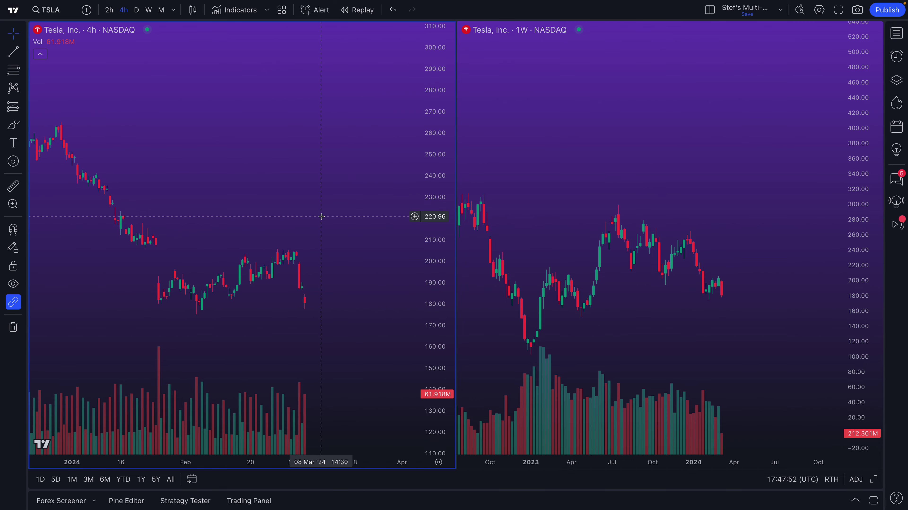
pyautogui.hscroll(-5, 320, 217)
pyautogui.scroll(-10, 320, 217)
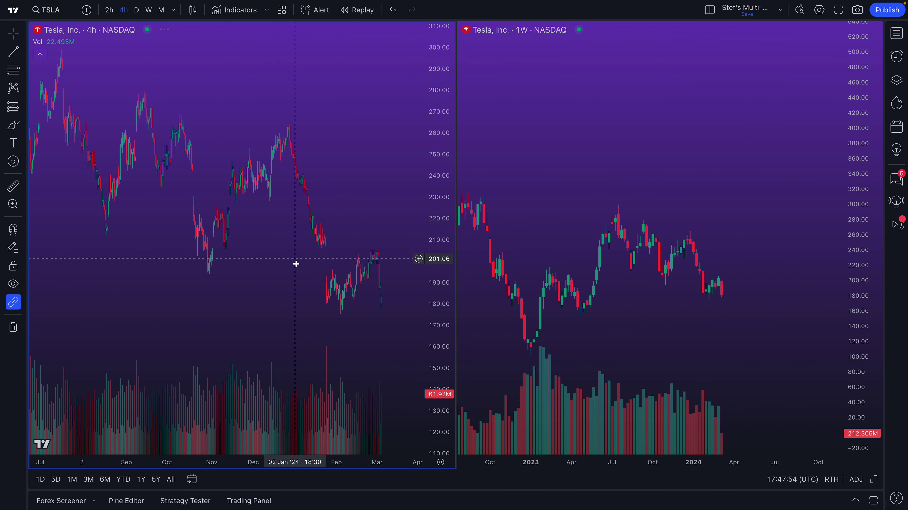
pyautogui.moveTo(430, 170); pyautogui.dragTo(427, 343)
pyautogui.moveTo(375, 311); pyautogui.dragTo(330, 306)
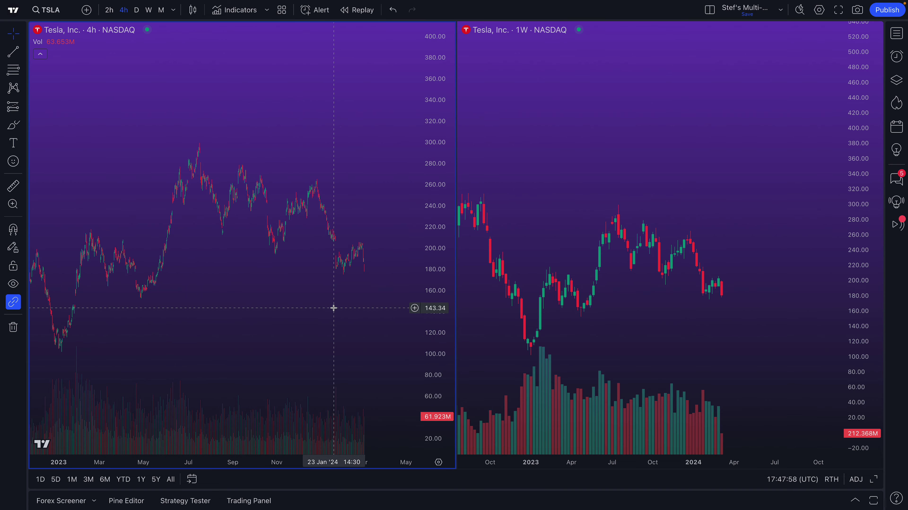
pyautogui.scroll(3, 245, 224)
pyautogui.scroll(5, 245, 223)
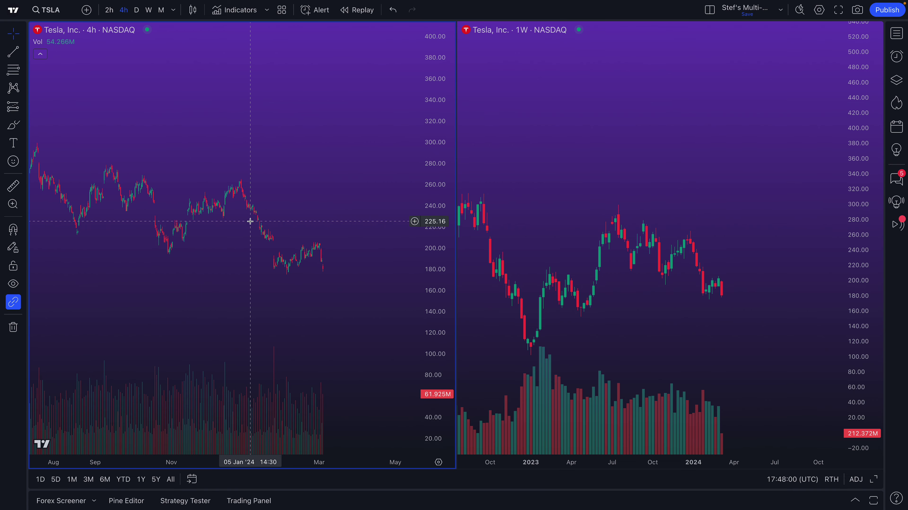
pyautogui.scroll(3, 258, 200)
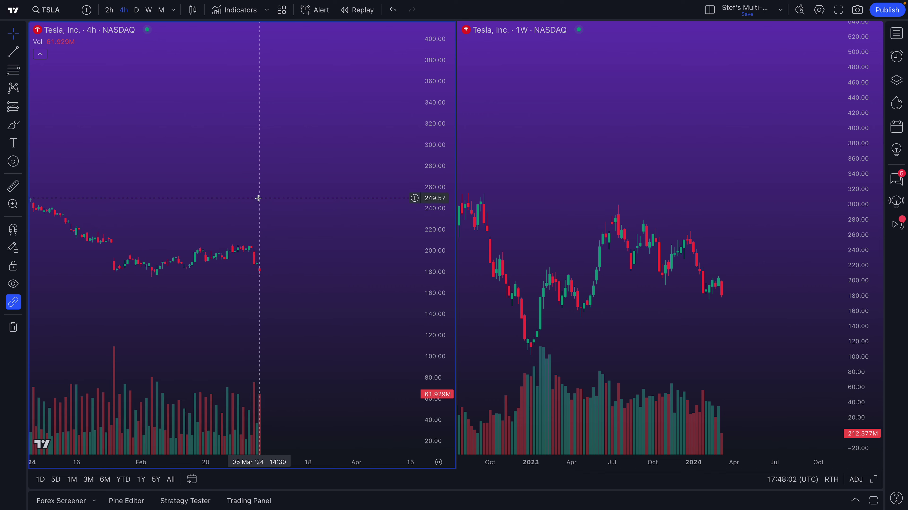
# - Draw a horizontal line at about 207 on the 4-hour chart, along the candle lows just before the late-January gap down
pyautogui.moveTo(430, 261); pyautogui.dragTo(432, 212)
pyautogui.moveTo(137, 200); pyautogui.dragTo(194, 161)
pyautogui.moveTo(196, 236); pyautogui.dragTo(195, 237)
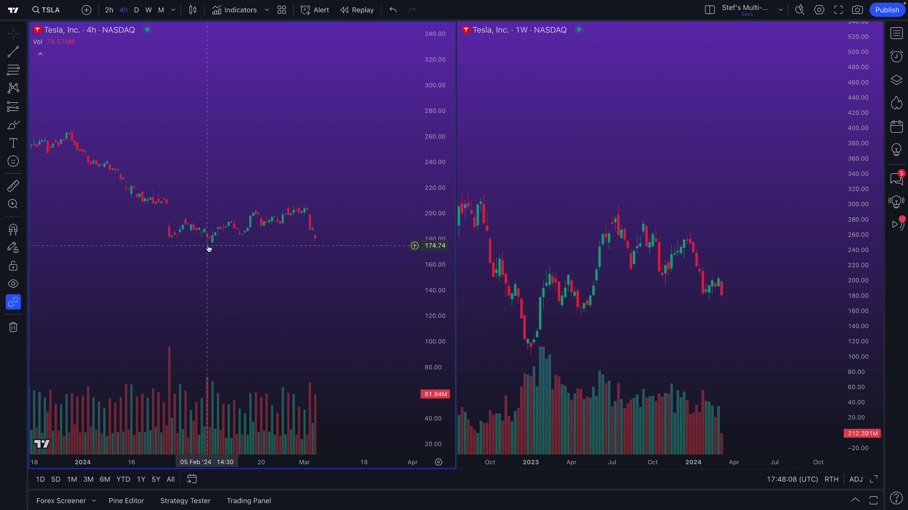
pyautogui.hscroll(-1, 209, 249)
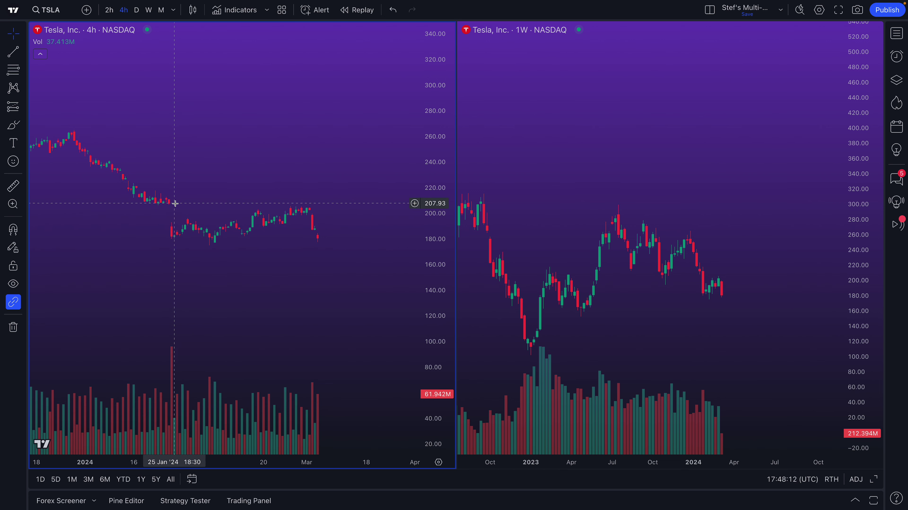
pyautogui.hscroll(-1, 171, 207)
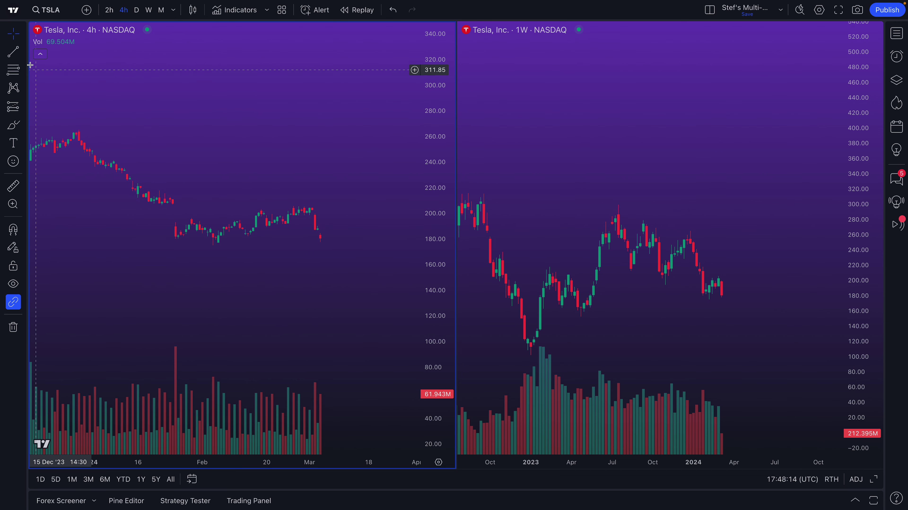
pyautogui.click(24, 54)
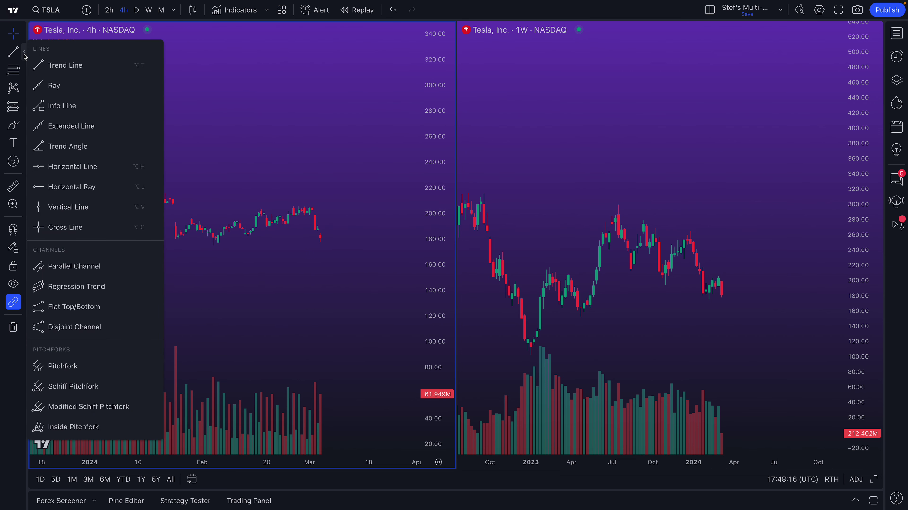
pyautogui.click(81, 166)
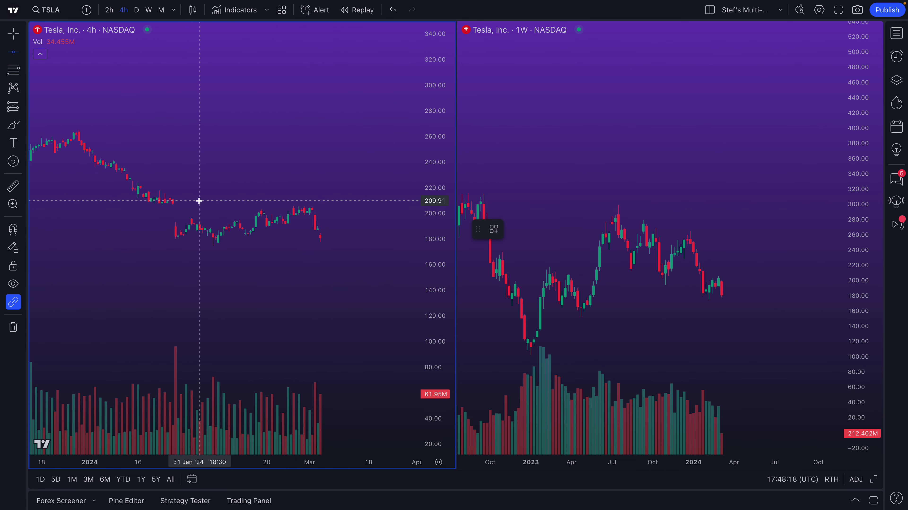
pyautogui.click(173, 204)
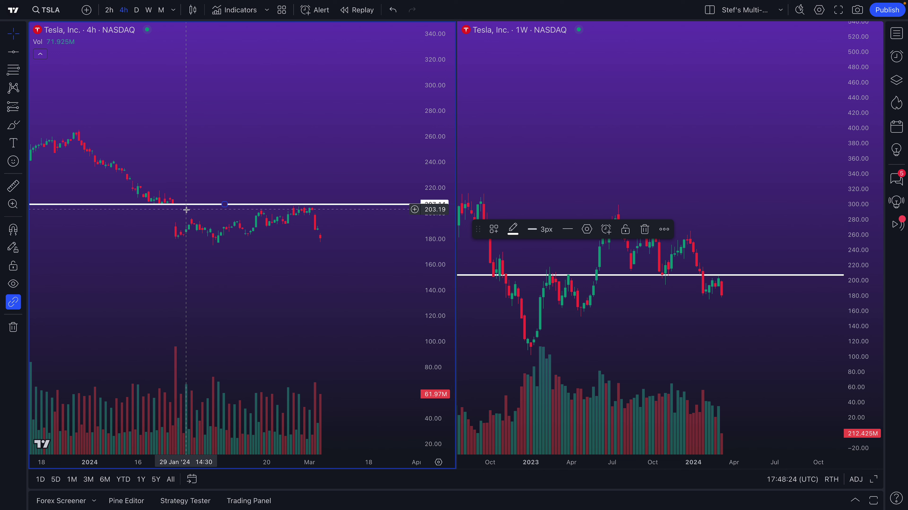
# - Set the upper horizontal line's thickness to 2px and deselect it
pyautogui.doubleClick(192, 204)
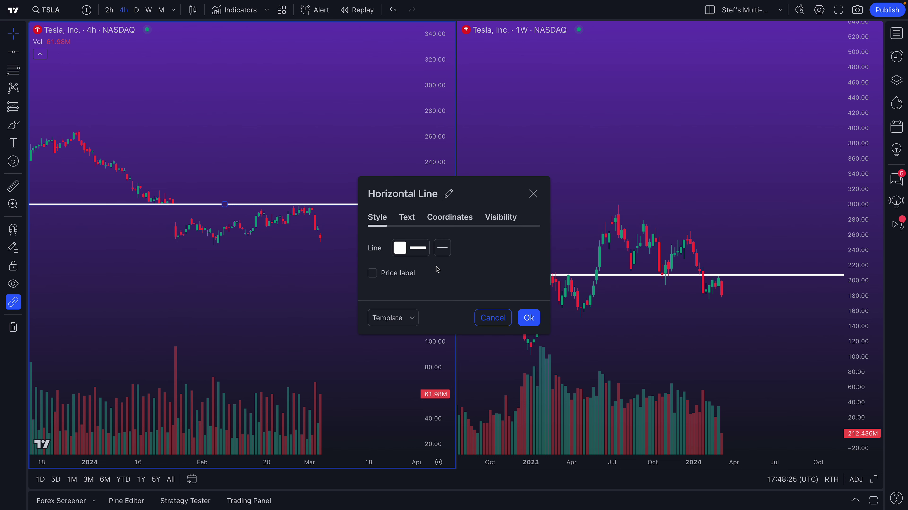
pyautogui.click(428, 254)
pyautogui.click(444, 457)
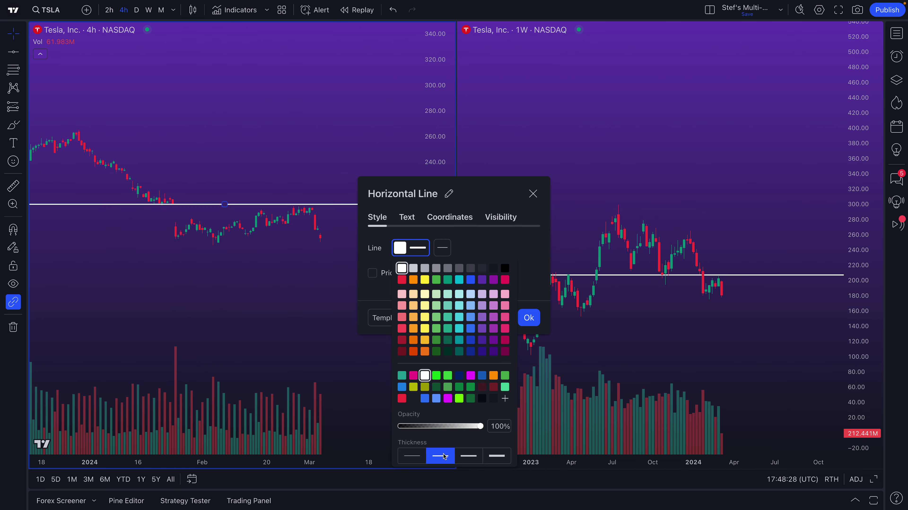
pyautogui.click(255, 197)
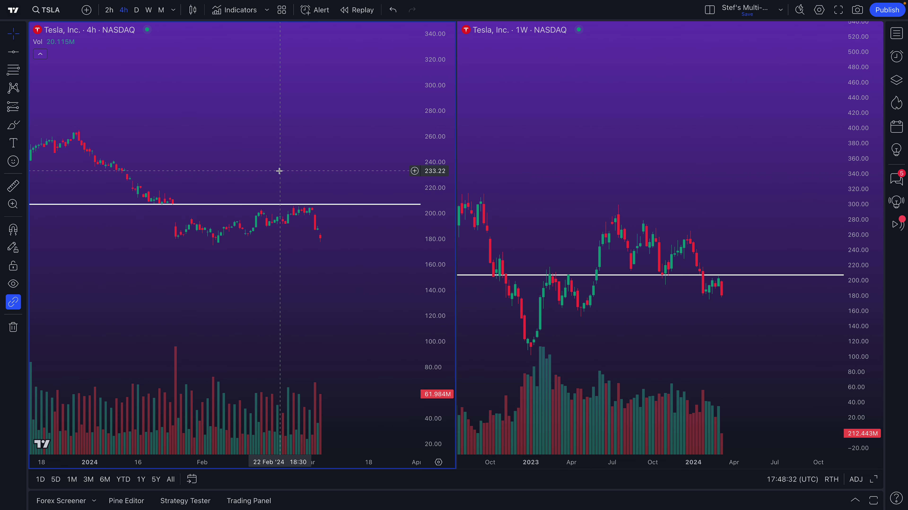
# - Draw a second horizontal line at 174.74 on the 4-hour chart, at the early-February low
pyautogui.click(607, 180)
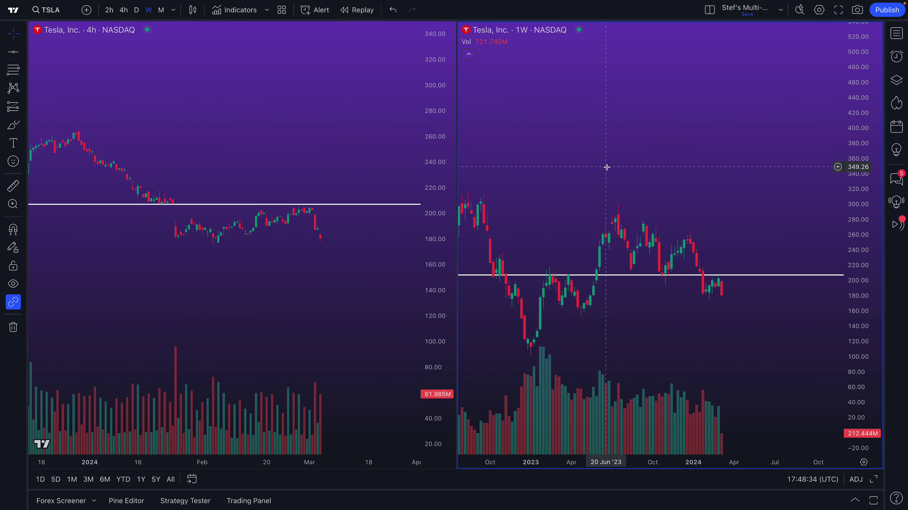
pyautogui.click(328, 254)
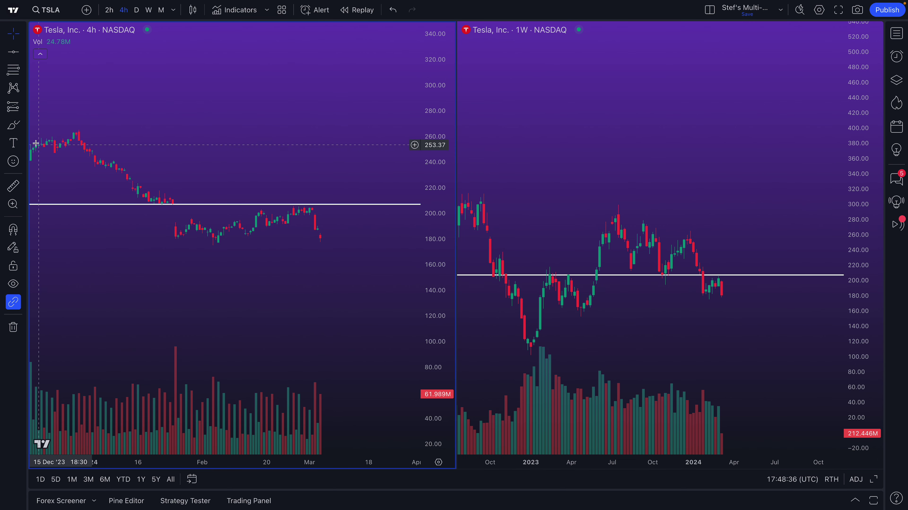
pyautogui.click(213, 246)
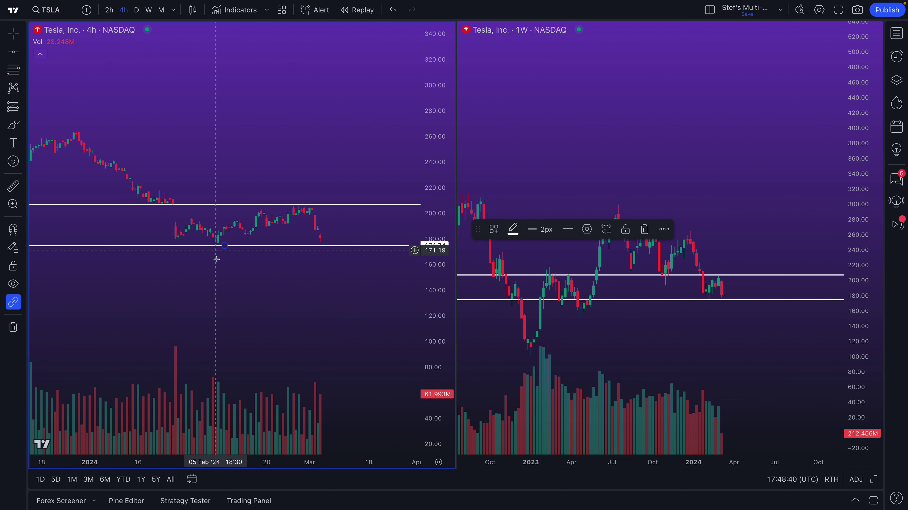
# - Place a Long Position at the latest 4-hour candle, with entry on the lower line and target at 207.54 on the upper line
pyautogui.hscroll(3, 216, 266)
pyautogui.scroll(4, 218, 273)
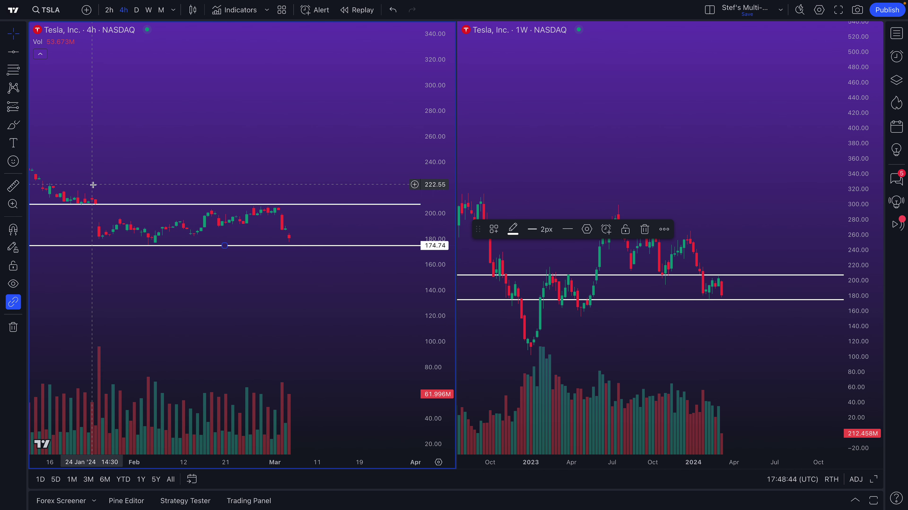
pyautogui.click(24, 108)
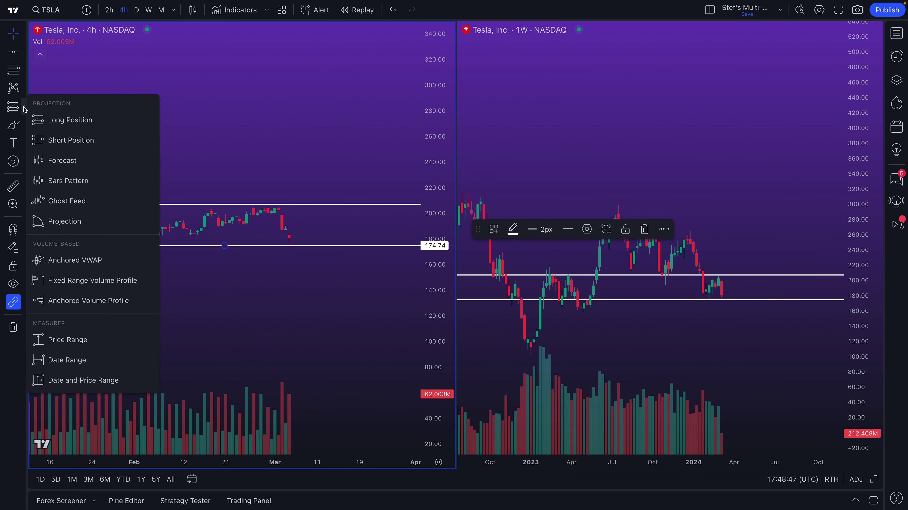
pyautogui.click(68, 121)
pyautogui.click(289, 246)
pyautogui.moveTo(291, 246)
pyautogui.mouseDown()
pyautogui.moveTo(289, 255)
pyautogui.moveTo(293, 204)
pyautogui.mouseUp()
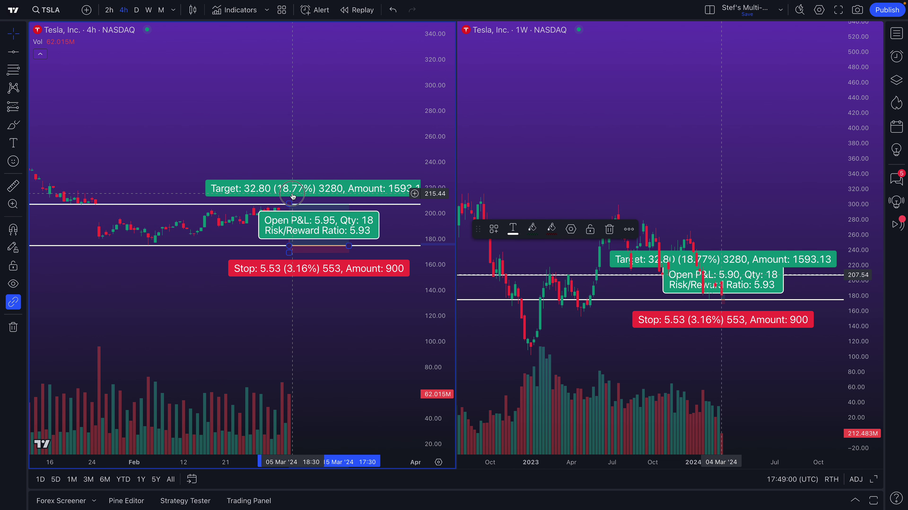
# - Turn off Always show stats and enable Compact stats mode for the long position, then deselect it
pyautogui.doubleClick(293, 196)
pyautogui.click(412, 117)
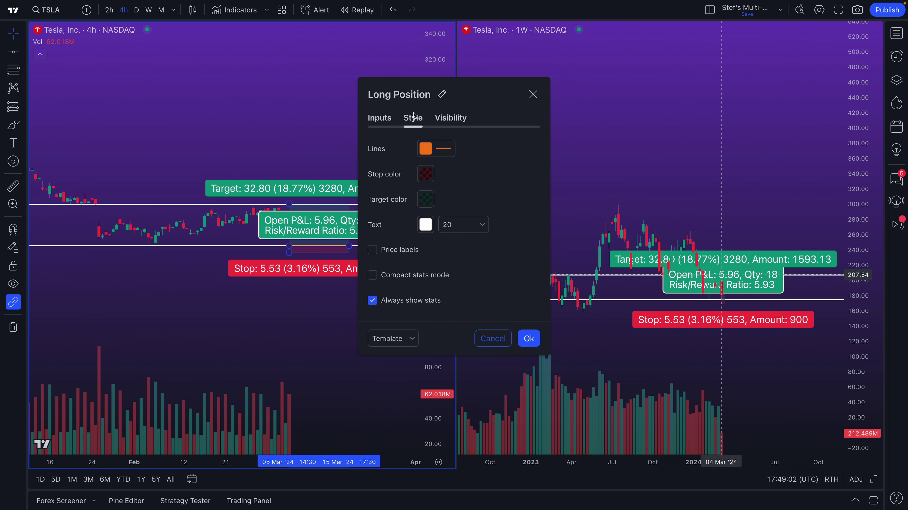
pyautogui.click(386, 304)
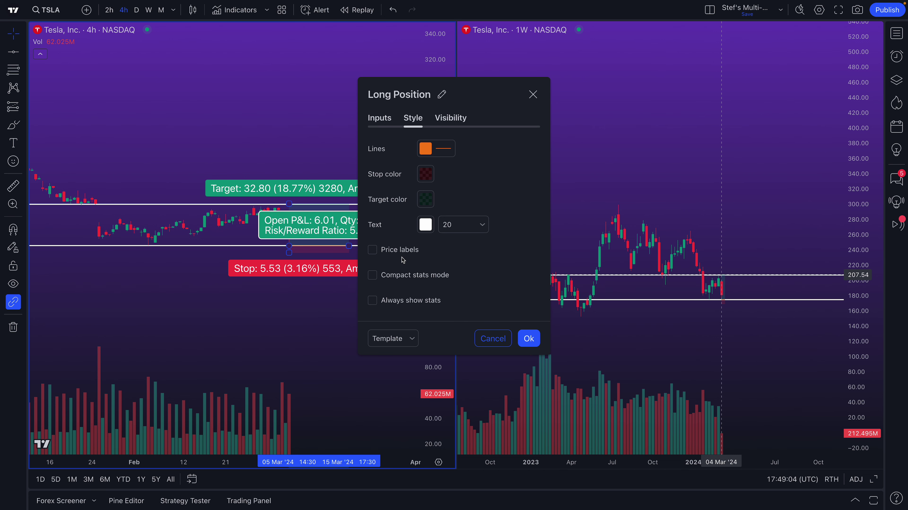
pyautogui.click(425, 280)
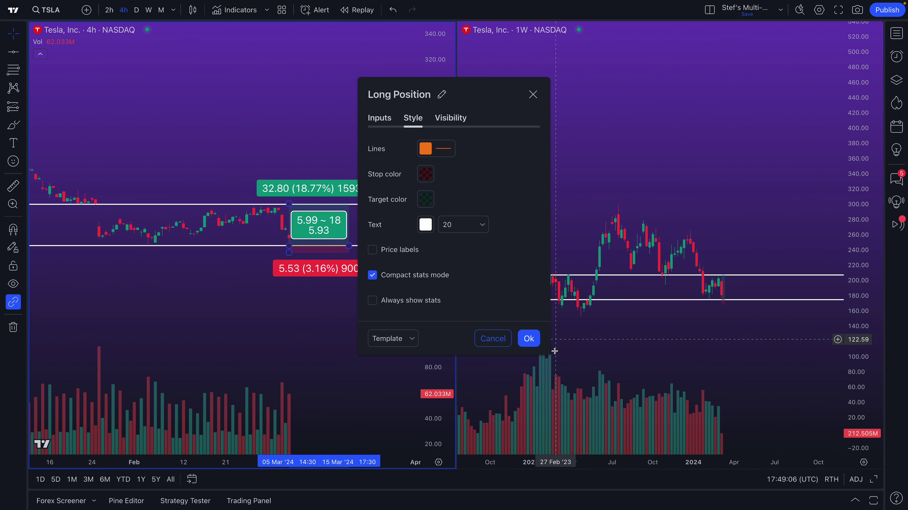
pyautogui.click(530, 341)
pyautogui.click(280, 311)
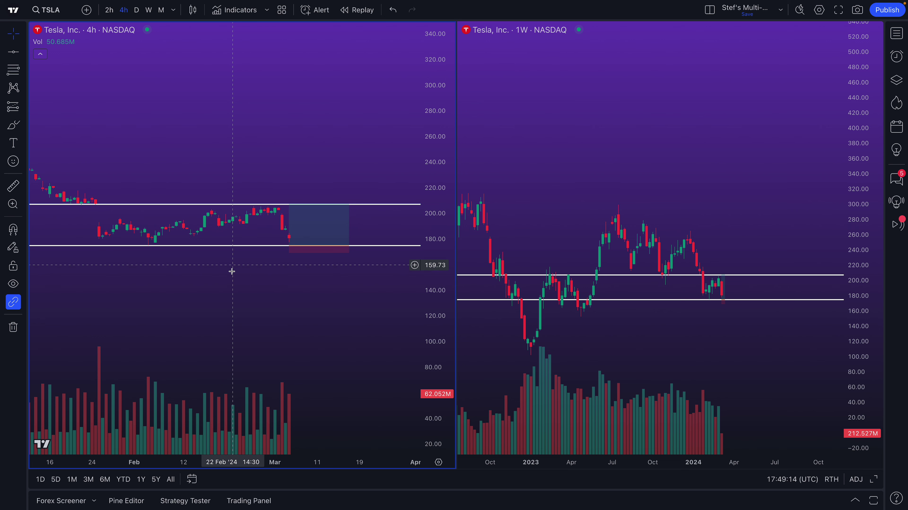
# - Examine the synced horizontal lines and long position around the latest candles on the weekly chart
pyautogui.click(528, 212)
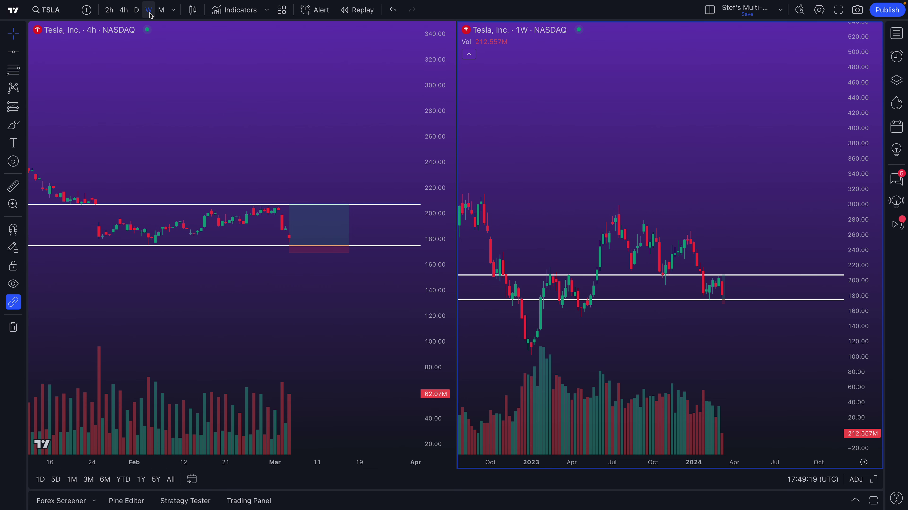
pyautogui.scroll(5, 629, 282)
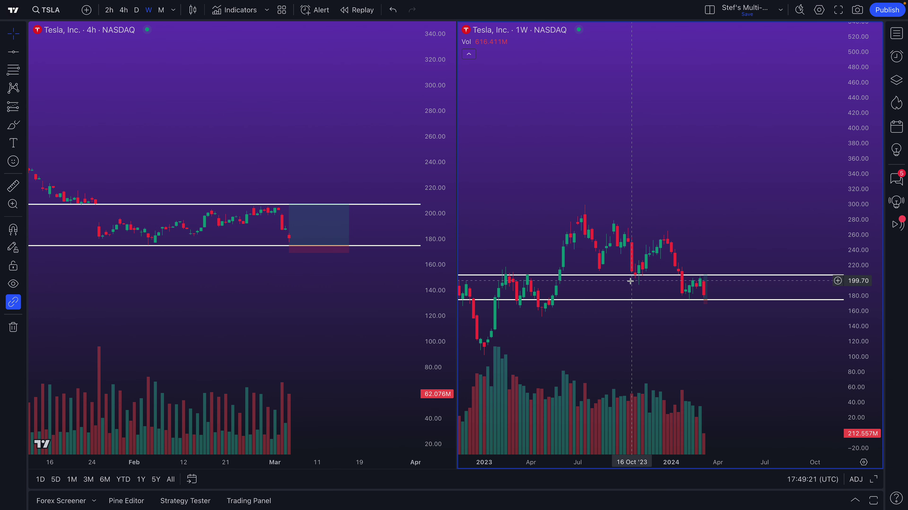
pyautogui.scroll(2, 632, 281)
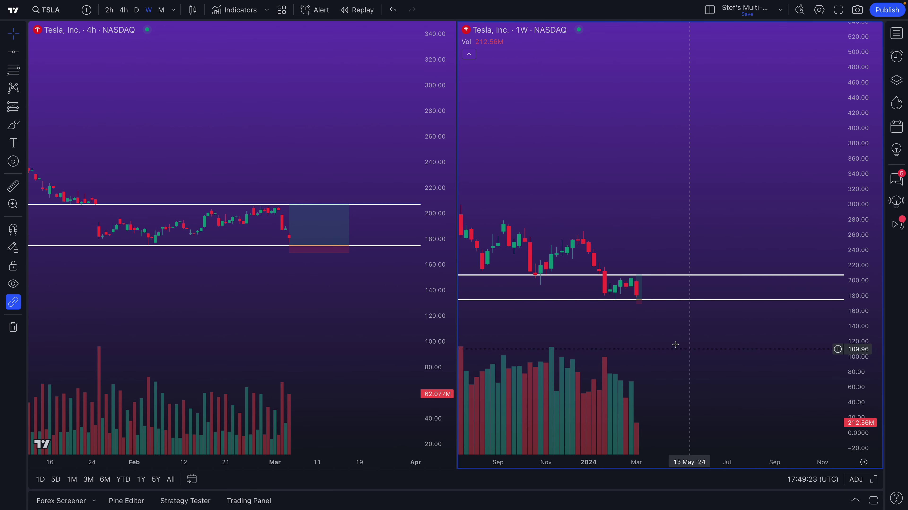
pyautogui.scroll(1, 648, 347)
pyautogui.scroll(4, 647, 347)
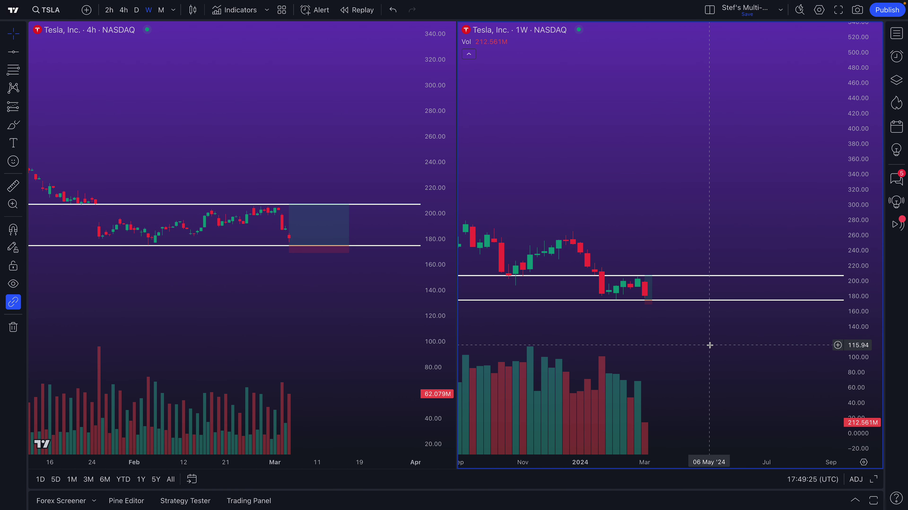
pyautogui.moveTo(679, 346); pyautogui.dragTo(733, 340)
pyautogui.scroll(1, 735, 338)
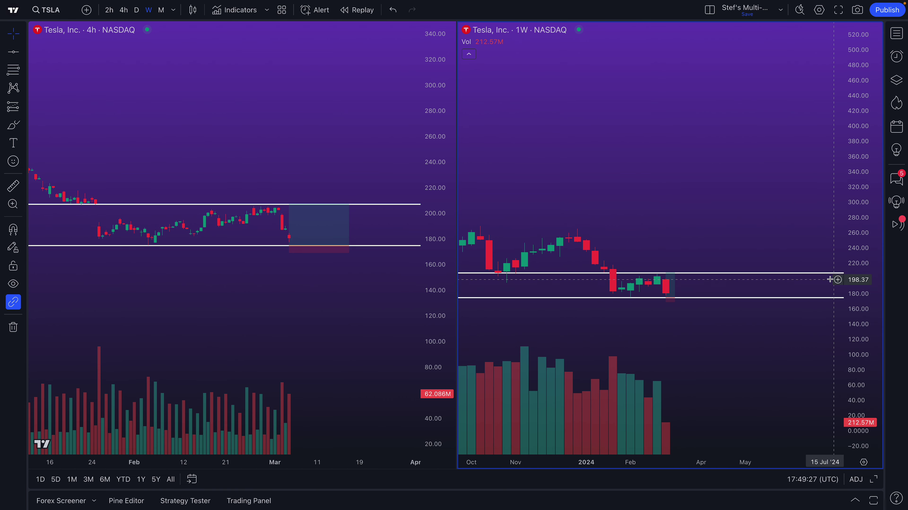
pyautogui.moveTo(733, 230); pyautogui.dragTo(724, 158)
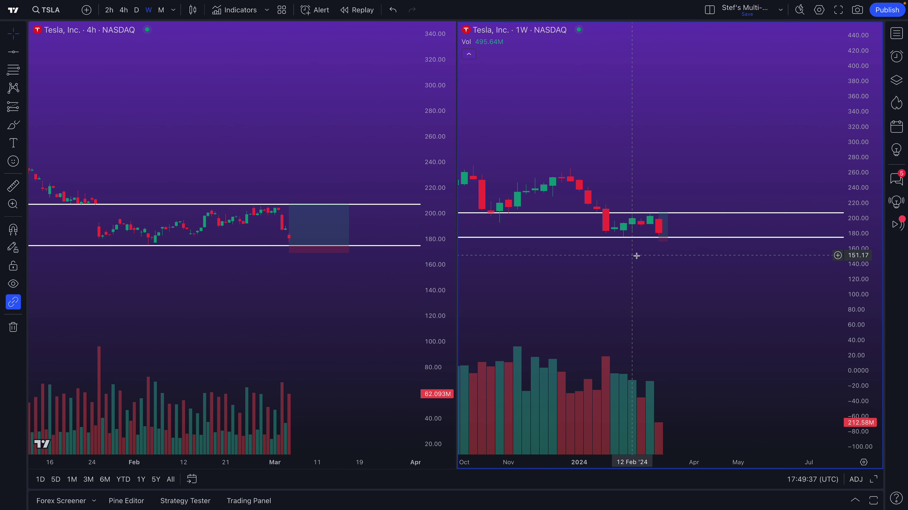
pyautogui.scroll(2, 638, 256)
pyautogui.scroll(1, 638, 256)
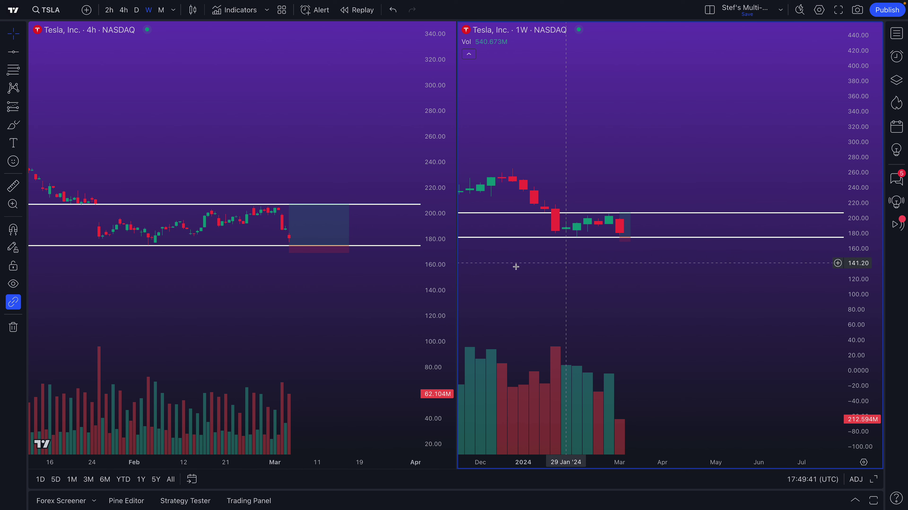
# - Compare the long position on the 4-hour chart with its weekly counterpart and the preceding weekly candles
pyautogui.click(296, 277)
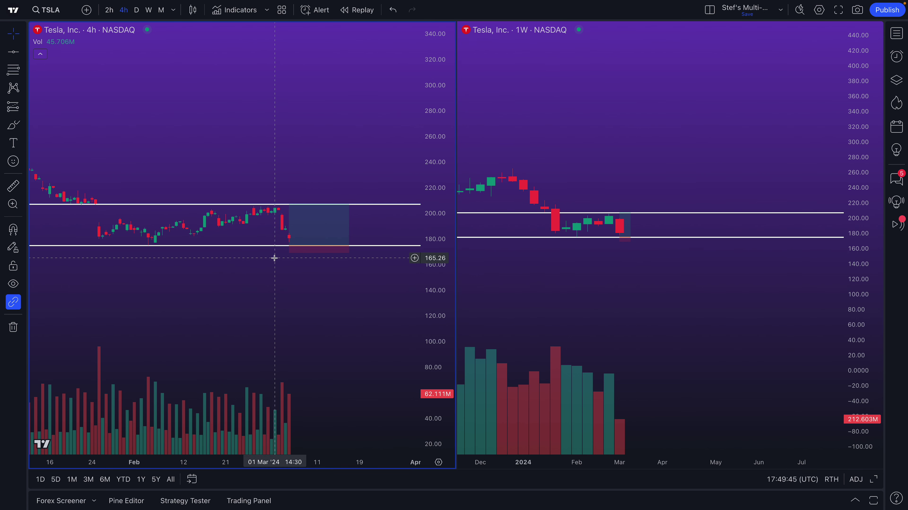
pyautogui.click(338, 232)
pyautogui.click(475, 259)
pyautogui.scroll(3, 567, 256)
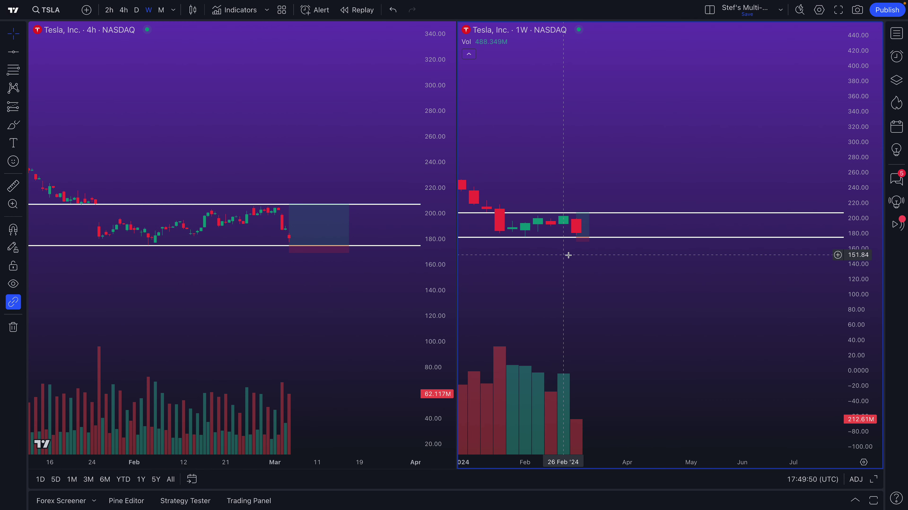
pyautogui.moveTo(570, 268); pyautogui.dragTo(628, 267)
pyautogui.scroll(-5, 629, 268)
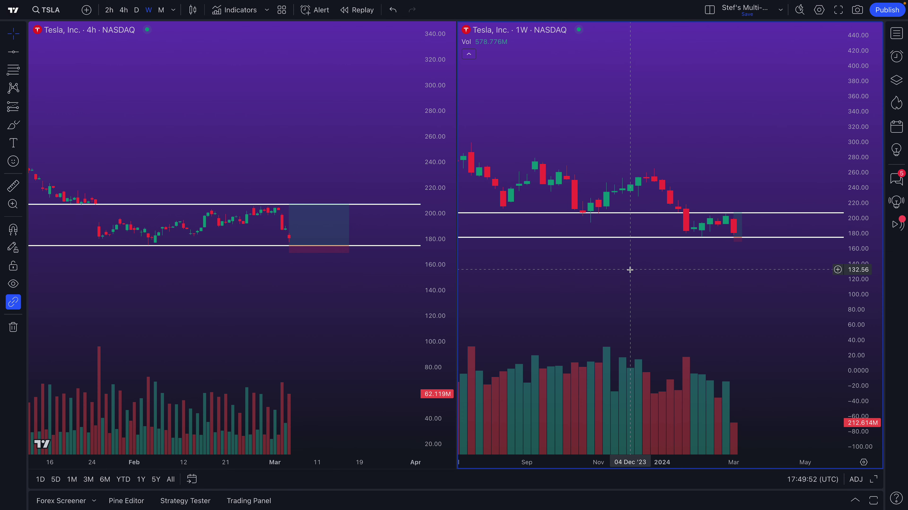
pyautogui.scroll(-2, 629, 269)
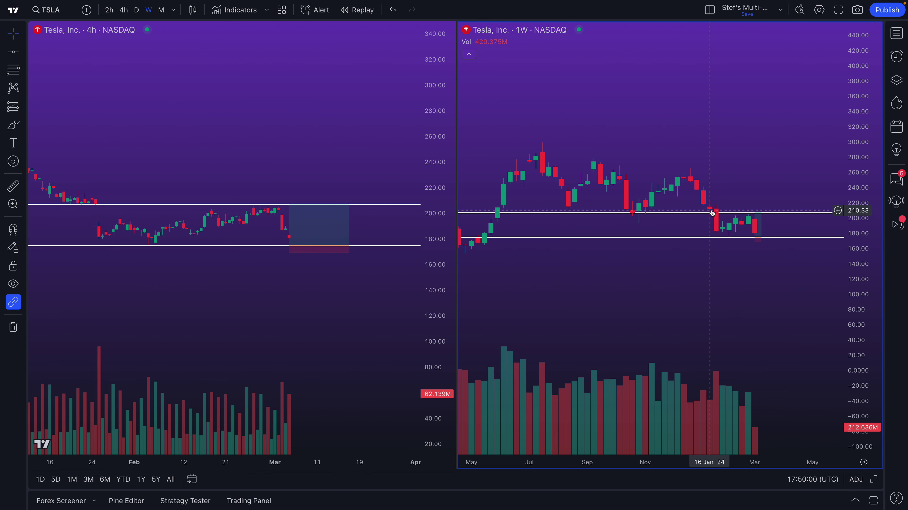
# - Circle the early-2024 weekly lows on the lower horizontal line with the Brush, then delete the mark
pyautogui.scroll(-5, 632, 287)
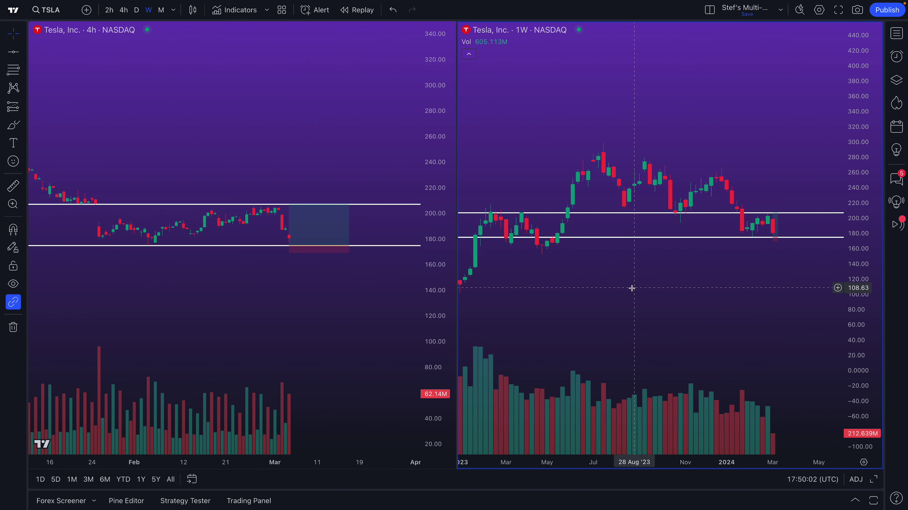
pyautogui.scroll(-3, 630, 287)
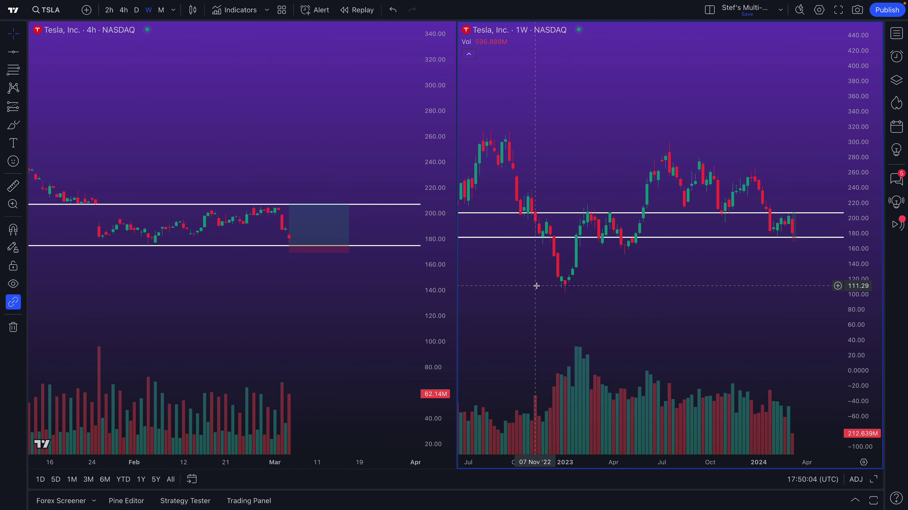
pyautogui.click(15, 128)
pyautogui.moveTo(781, 237)
pyautogui.mouseDown()
pyautogui.moveTo(773, 242)
pyautogui.moveTo(792, 235)
pyautogui.mouseUp()
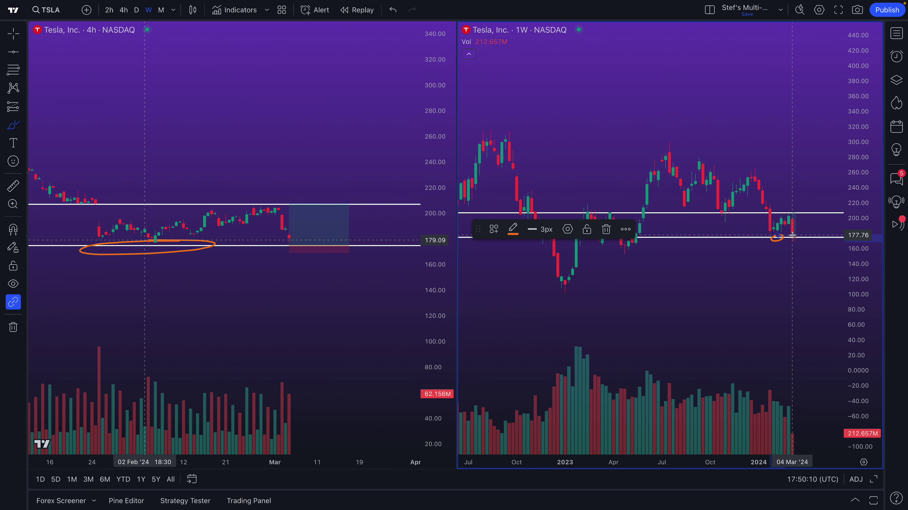
pyautogui.press('Delete')
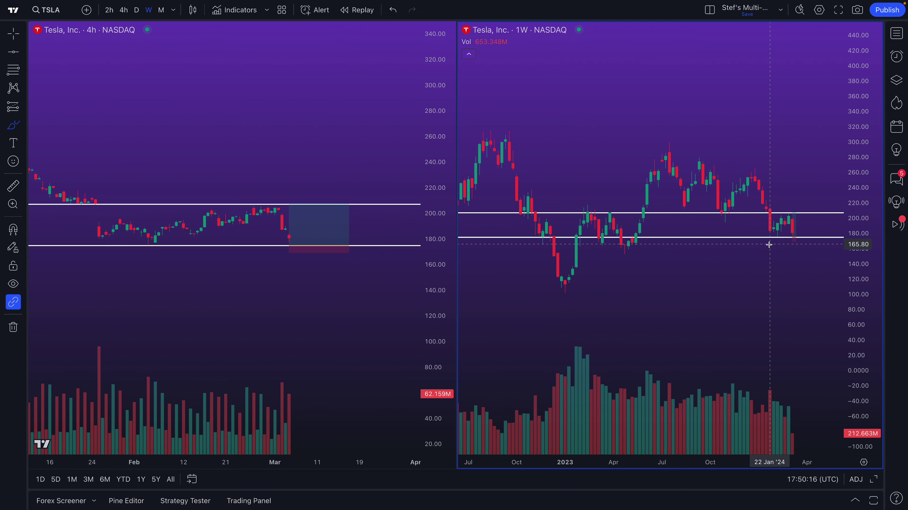
# - Circle the latest lows on the lower line again in a multi-year weekly view, then remove the brush mark
pyautogui.scroll(-5, 780, 237)
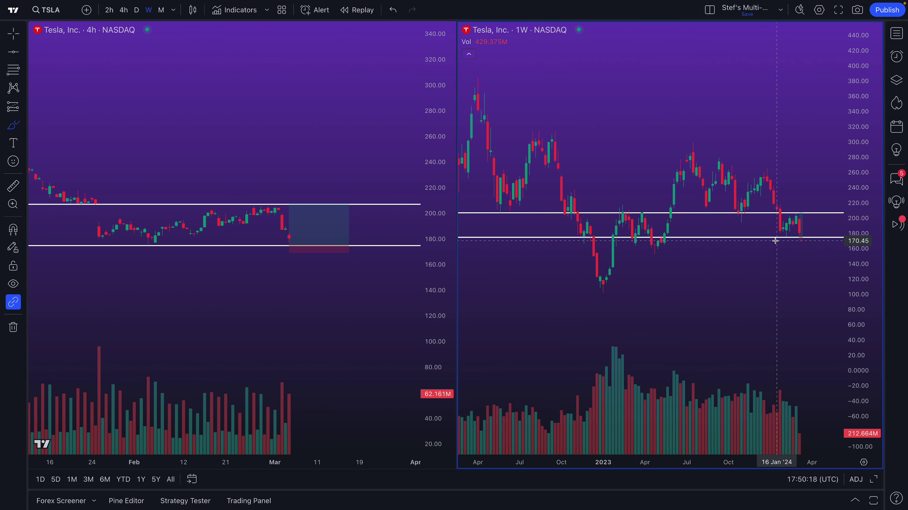
pyautogui.scroll(-5, 775, 241)
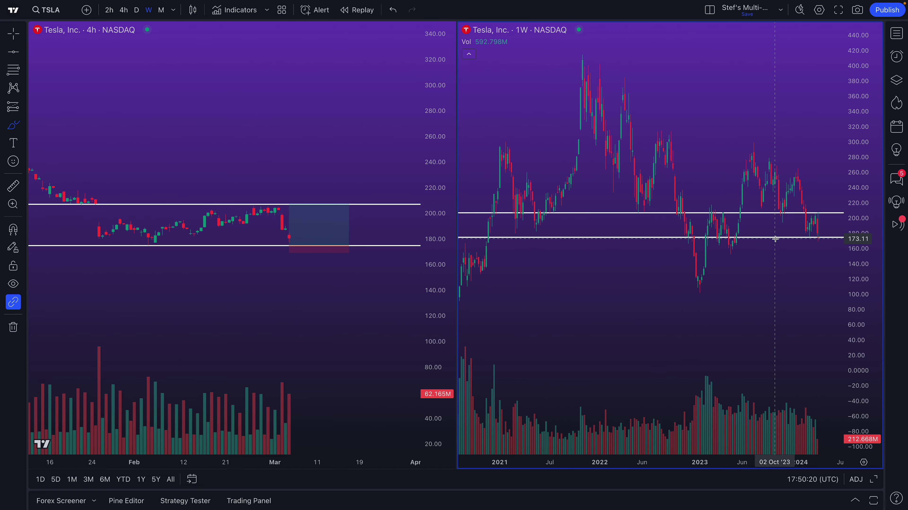
pyautogui.scroll(-3, 774, 240)
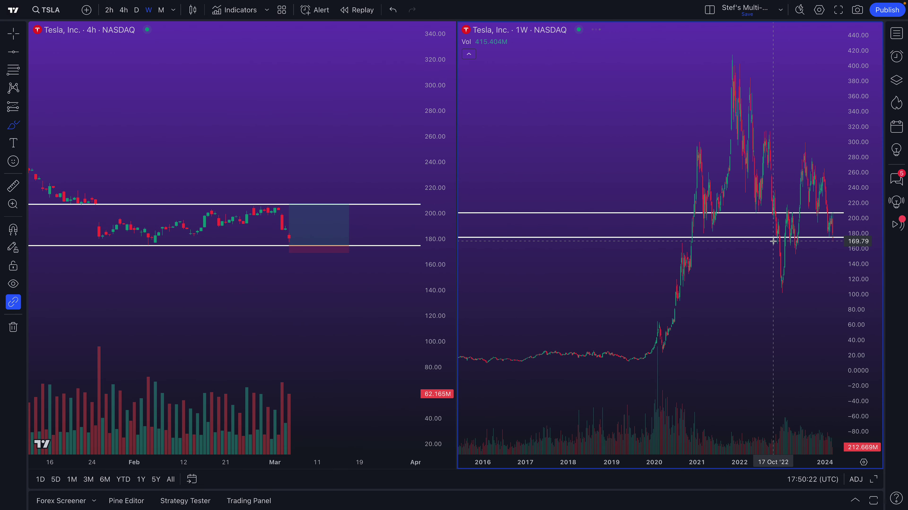
pyautogui.scroll(5, 762, 245)
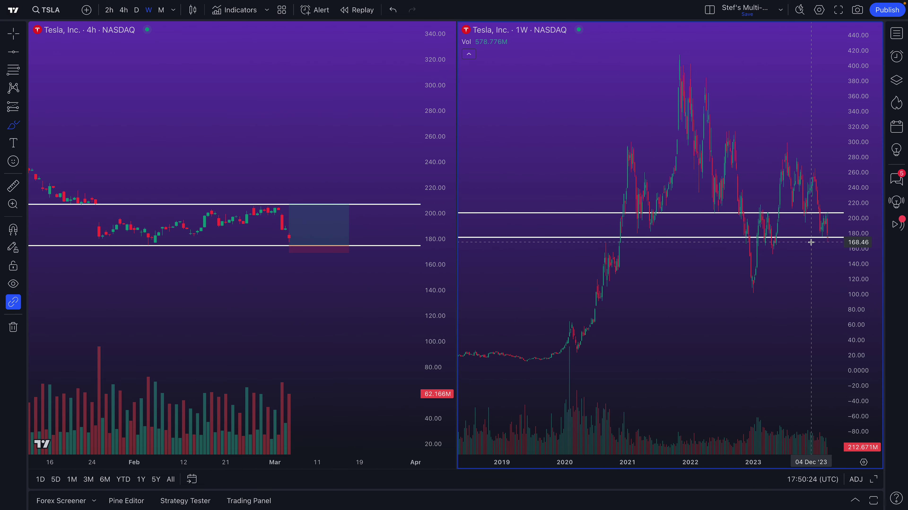
pyautogui.scroll(4, 803, 254)
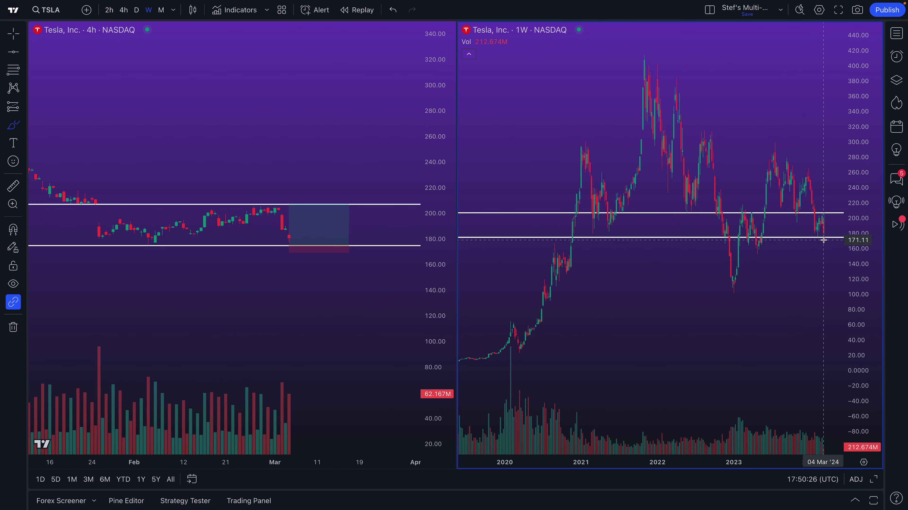
pyautogui.moveTo(819, 234); pyautogui.dragTo(819, 234)
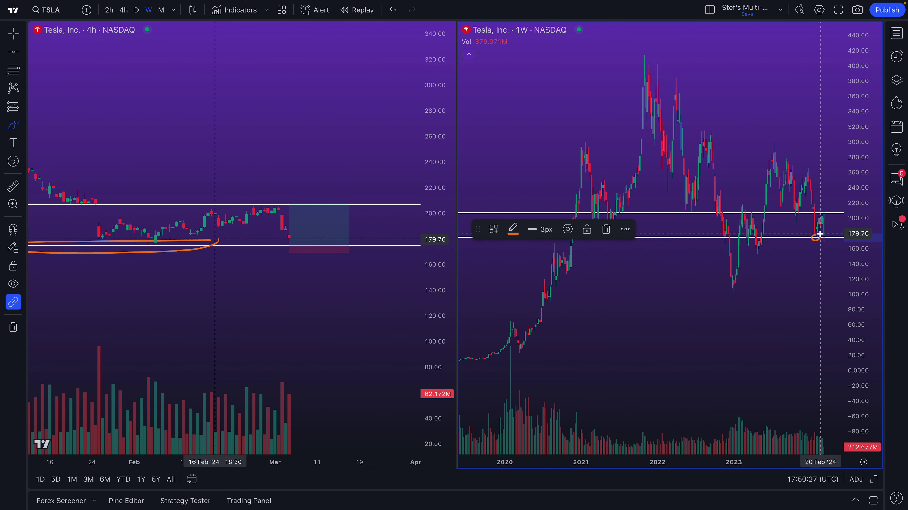
pyautogui.press('Delete')
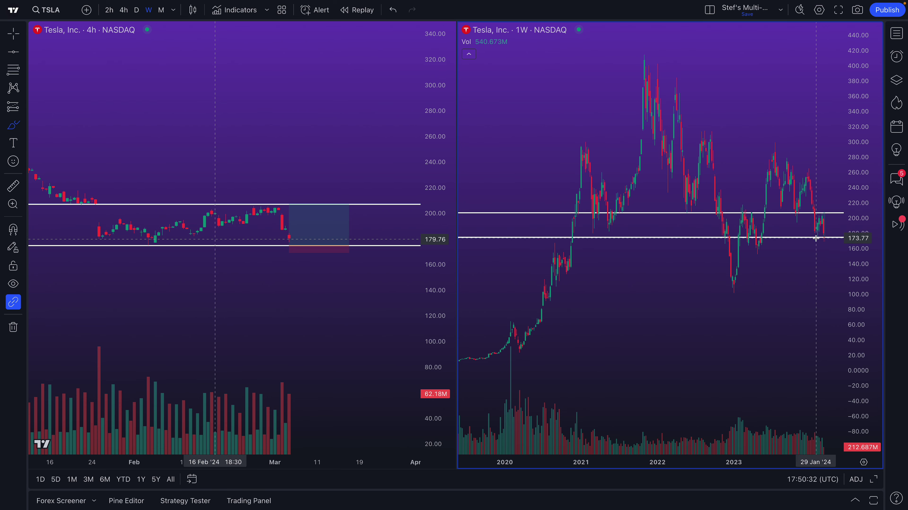
# - Move the lower horizontal line on the weekly chart down to 153.83, near the spring 2023 lows
pyautogui.scroll(4, 722, 254)
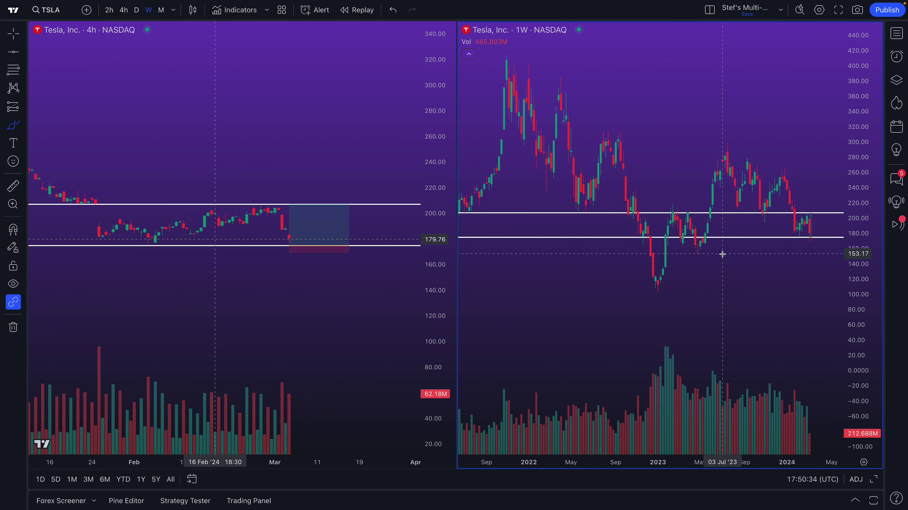
pyautogui.scroll(3, 722, 254)
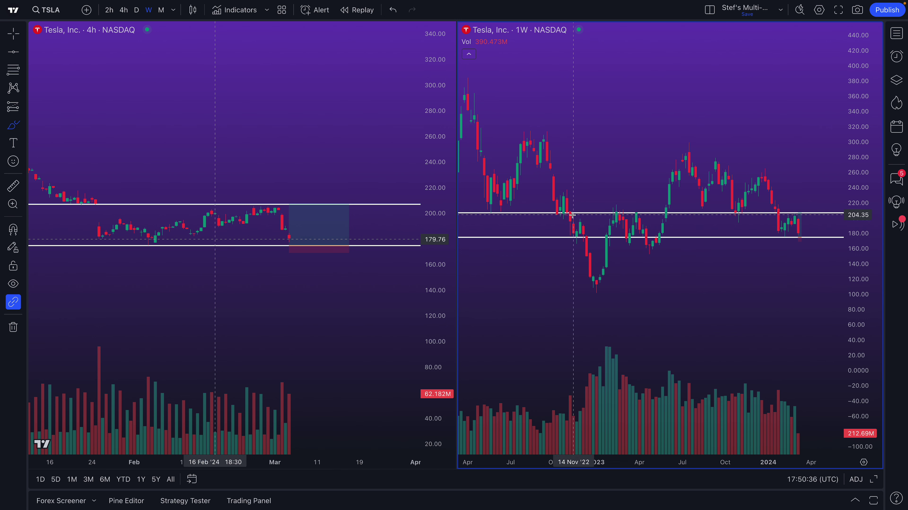
pyautogui.click(13, 38)
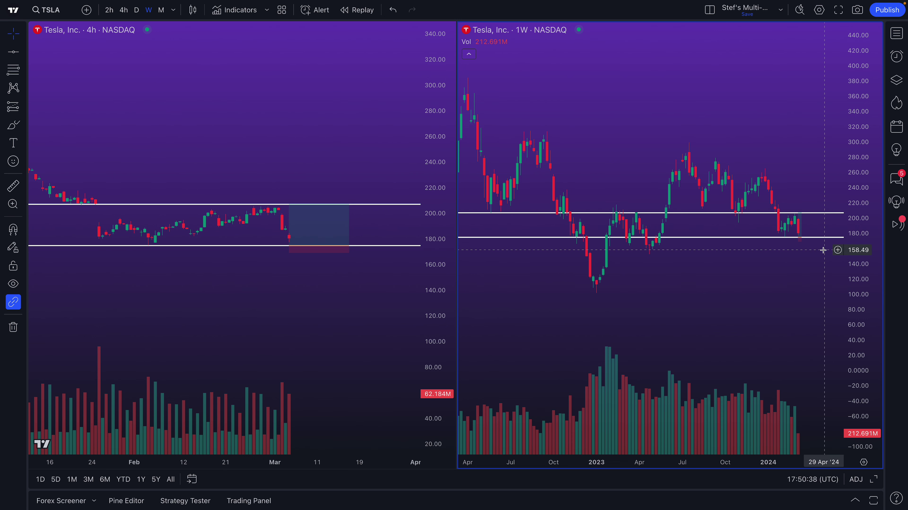
pyautogui.moveTo(722, 237); pyautogui.dragTo(719, 254)
pyautogui.scroll(-5, 716, 274)
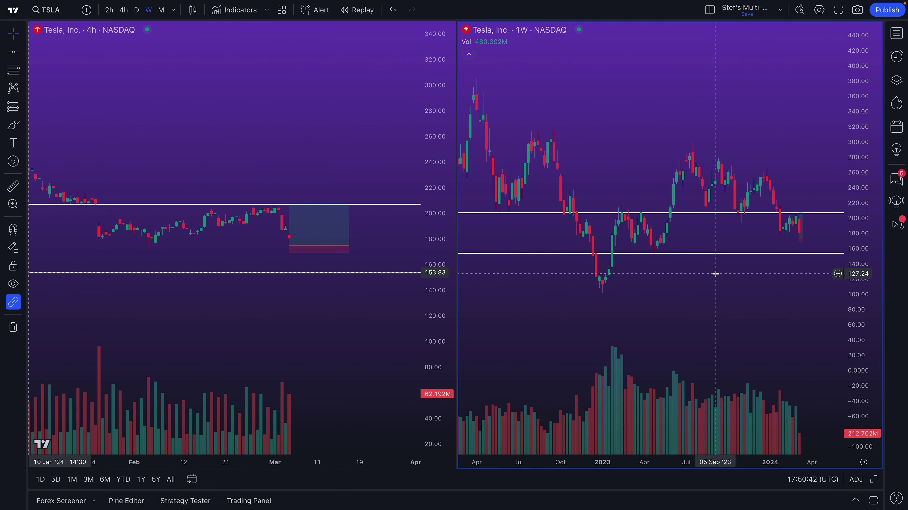
pyautogui.scroll(-2, 716, 274)
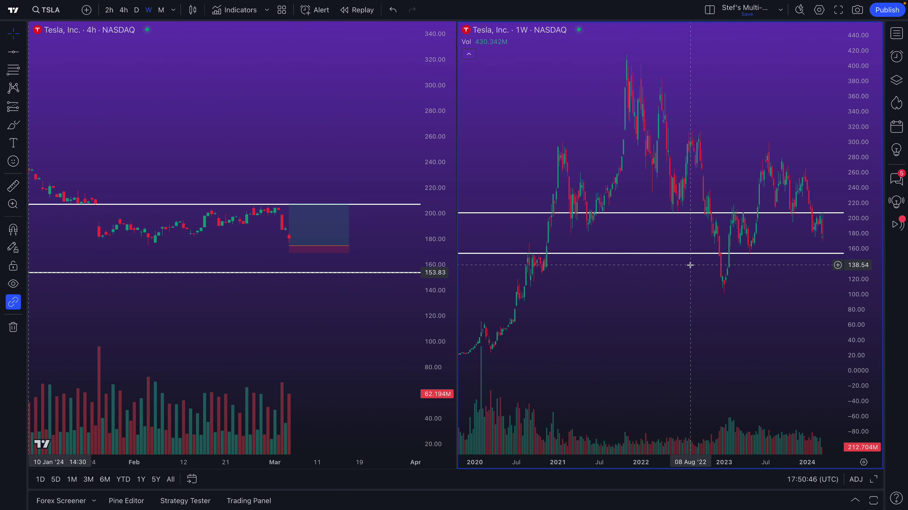
pyautogui.scroll(2, 690, 265)
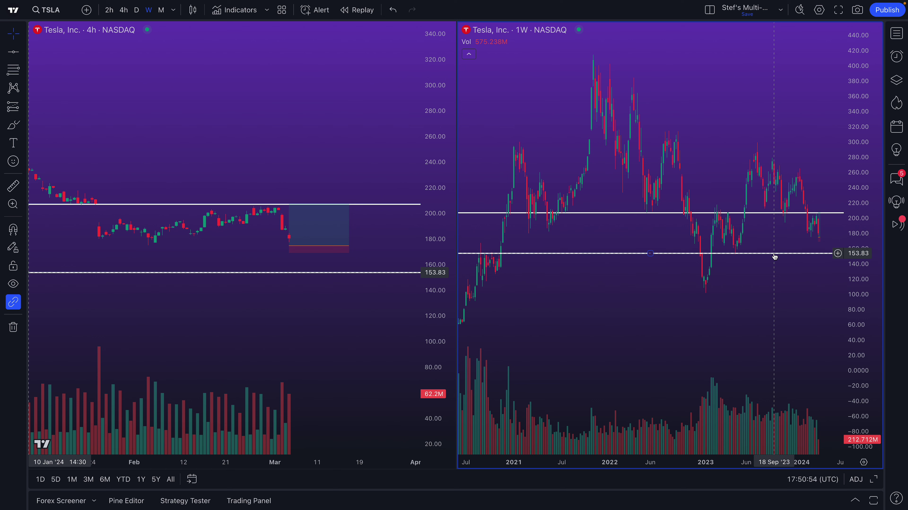
# - Fine-tune the lower horizontal line on the weekly chart to 153.17, then deselect it
pyautogui.click(737, 255)
pyautogui.scroll(5, 729, 256)
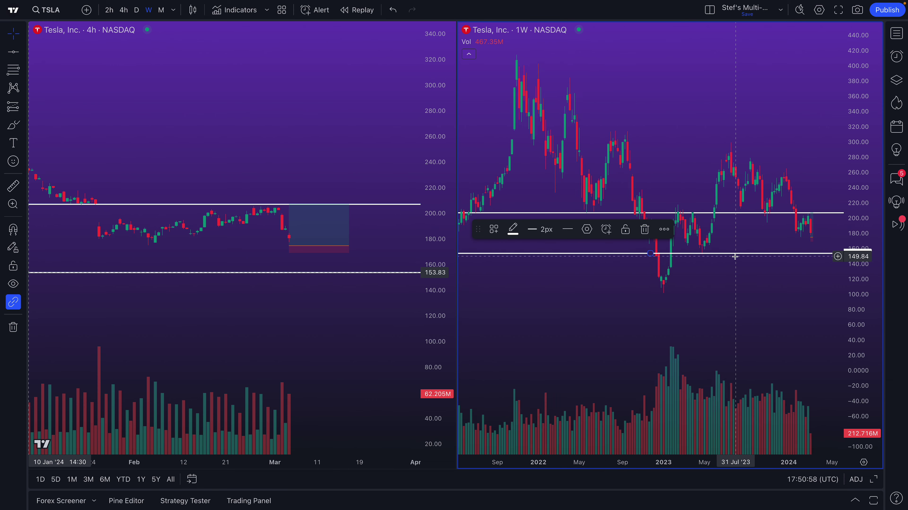
pyautogui.moveTo(693, 256); pyautogui.dragTo(689, 256)
pyautogui.scroll(2, 686, 255)
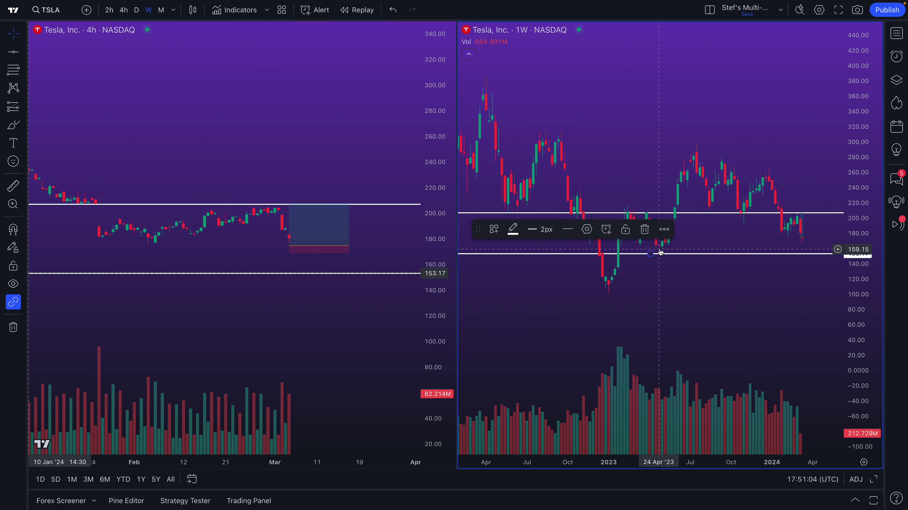
pyautogui.scroll(-6, 661, 248)
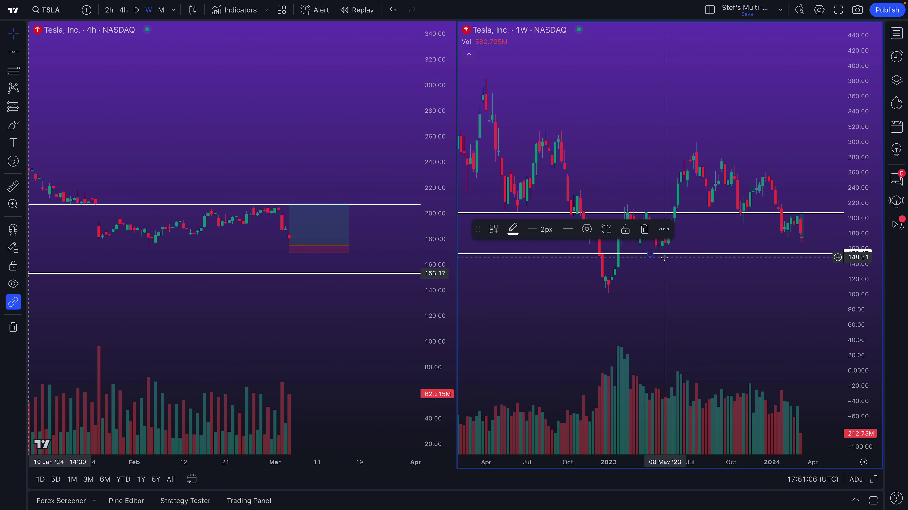
pyautogui.scroll(-3, 676, 264)
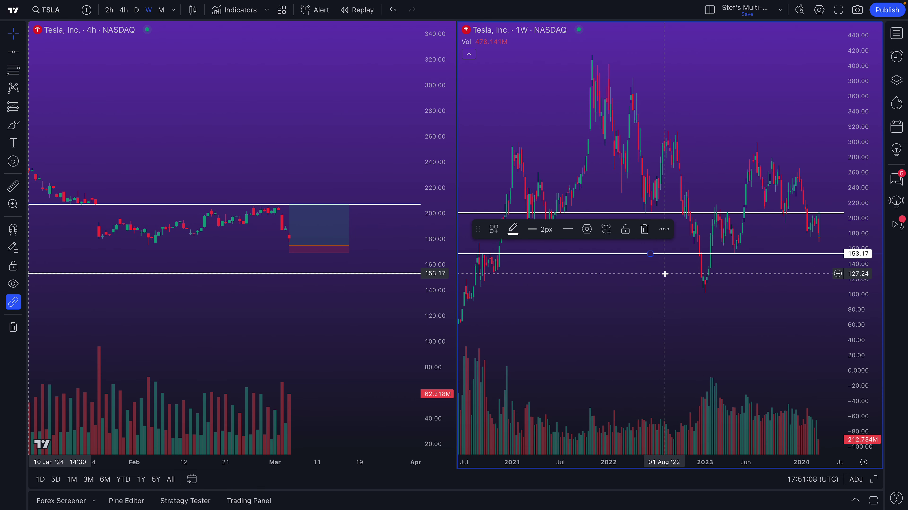
pyautogui.click(652, 274)
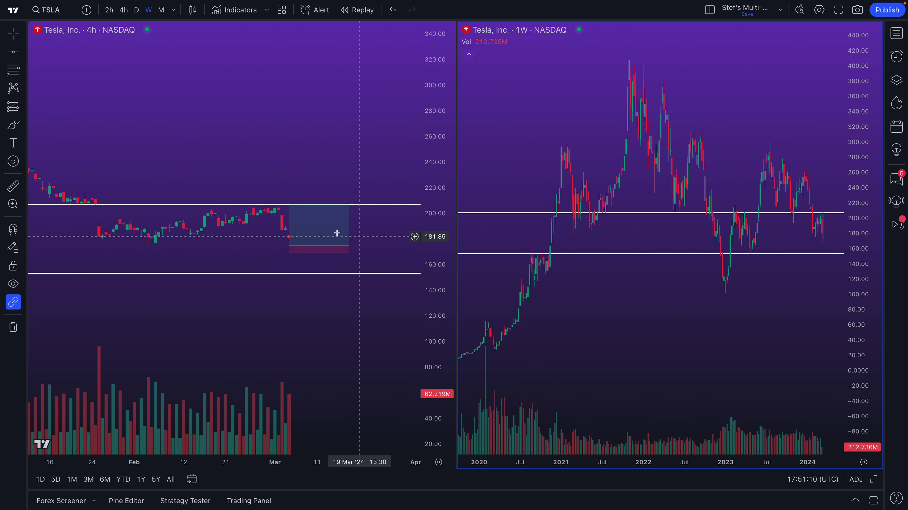
# - Circle the late-2020 highs and the April 2023 low at the lower line with the Brush, deleting each mark
pyautogui.click(14, 125)
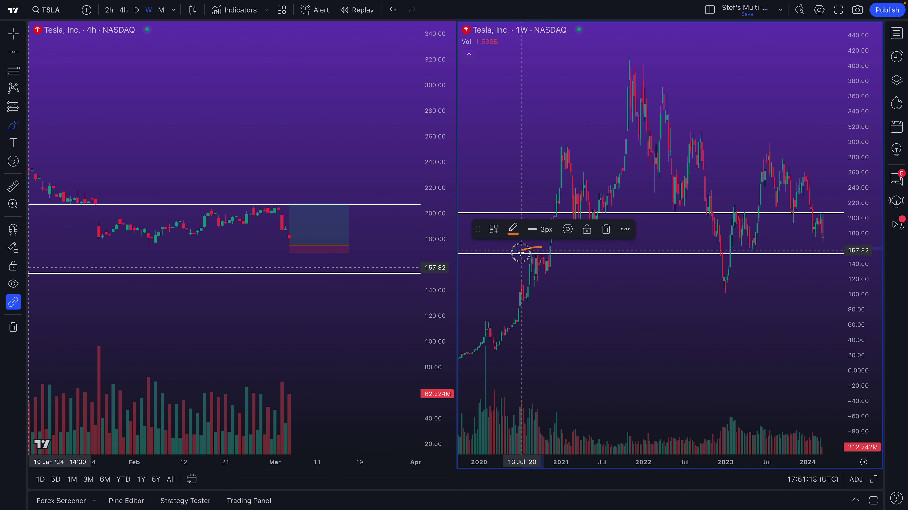
pyautogui.click(540, 248)
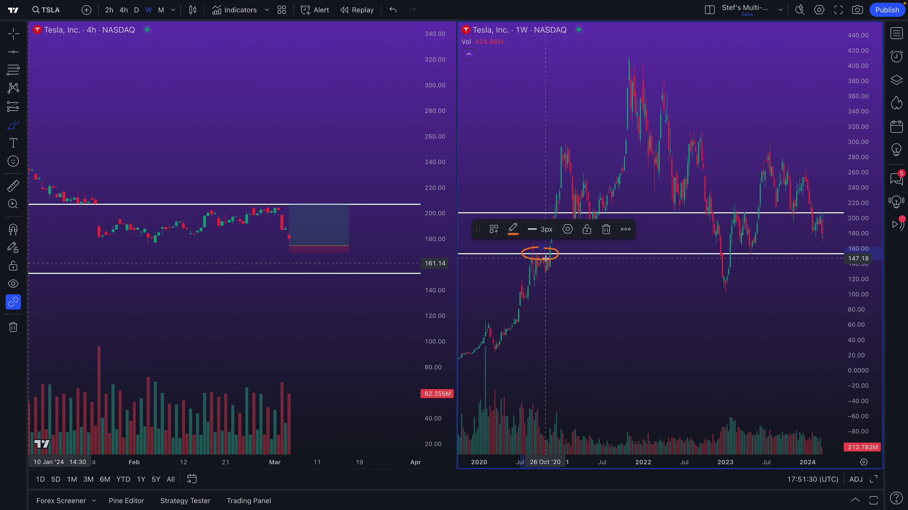
pyautogui.press('Delete')
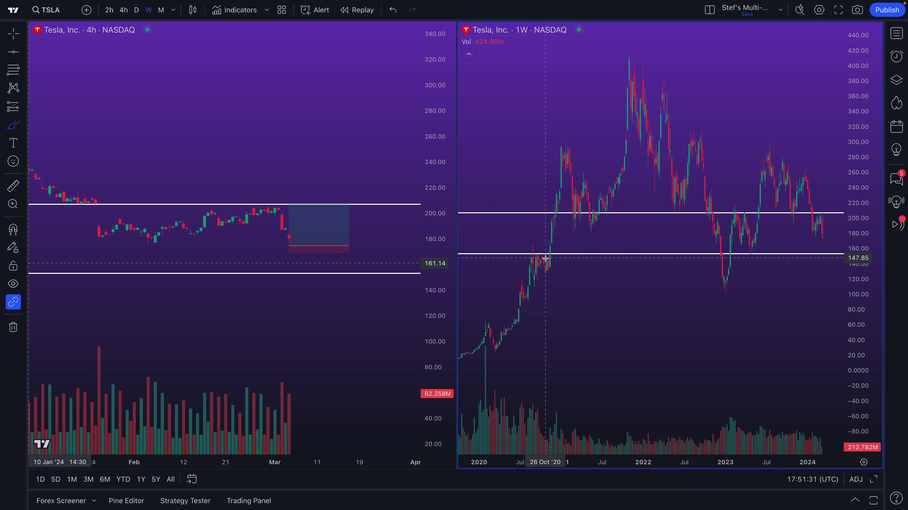
pyautogui.click(746, 253)
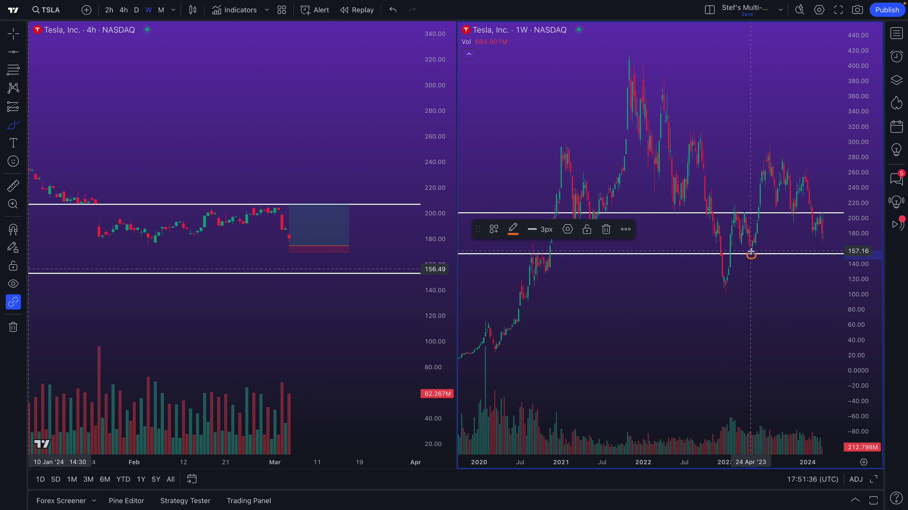
pyautogui.click(751, 252)
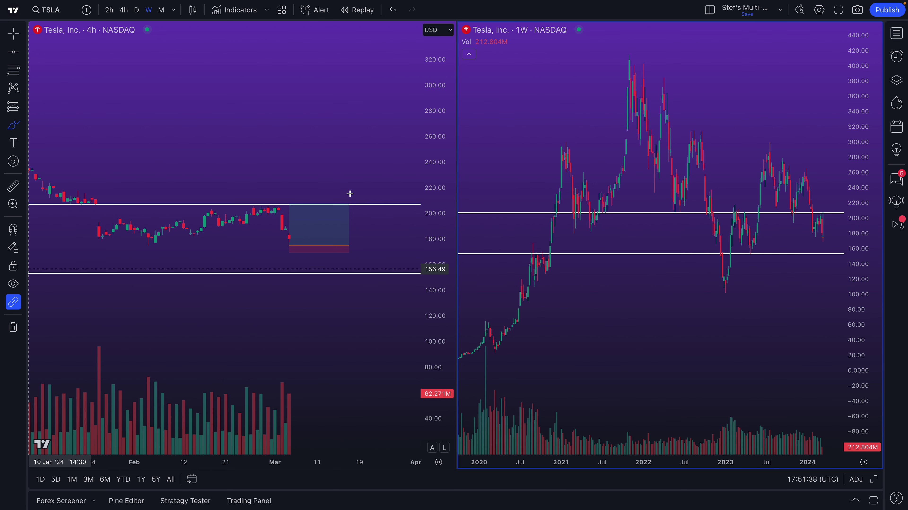
# - Move the long position on the 4-hour chart so its entry sits on the lower line and its target at 207.54
pyautogui.click(331, 159)
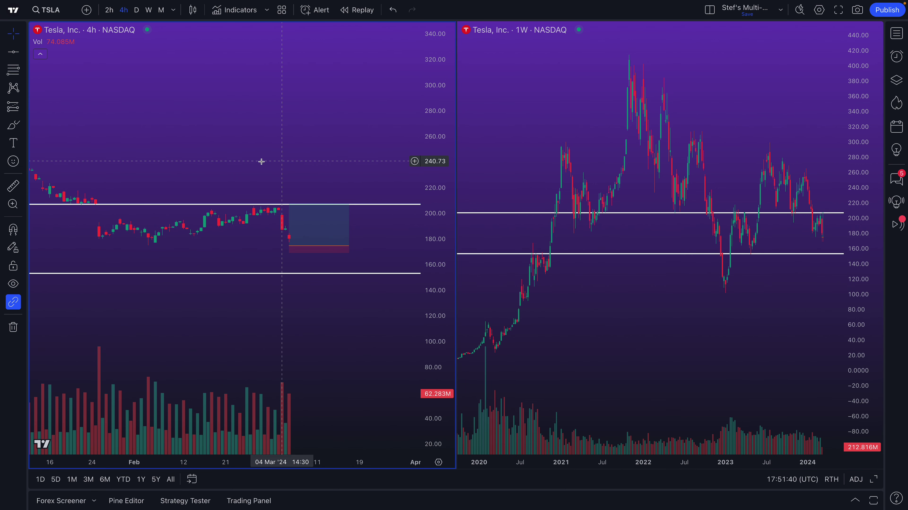
pyautogui.scroll(-4, 304, 184)
pyautogui.scroll(-4, 304, 184)
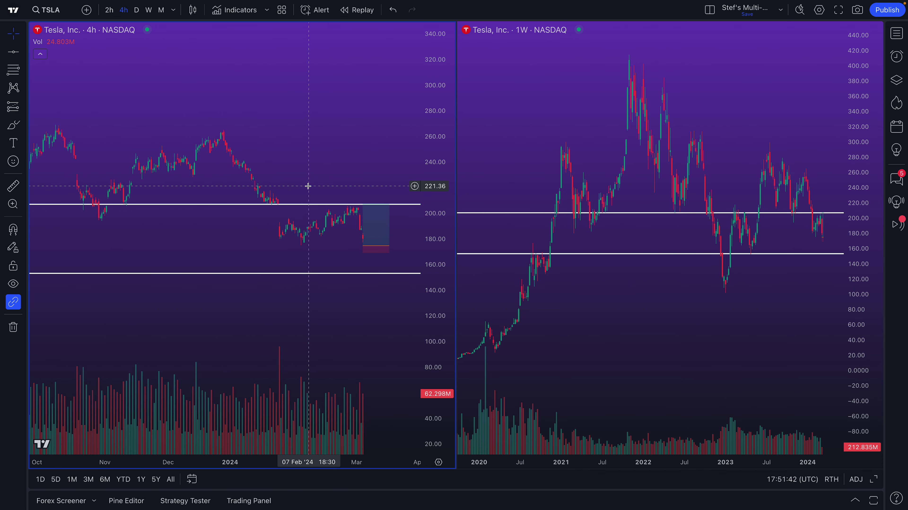
pyautogui.moveTo(388, 249); pyautogui.dragTo(390, 273)
pyautogui.moveTo(377, 232); pyautogui.dragTo(383, 204)
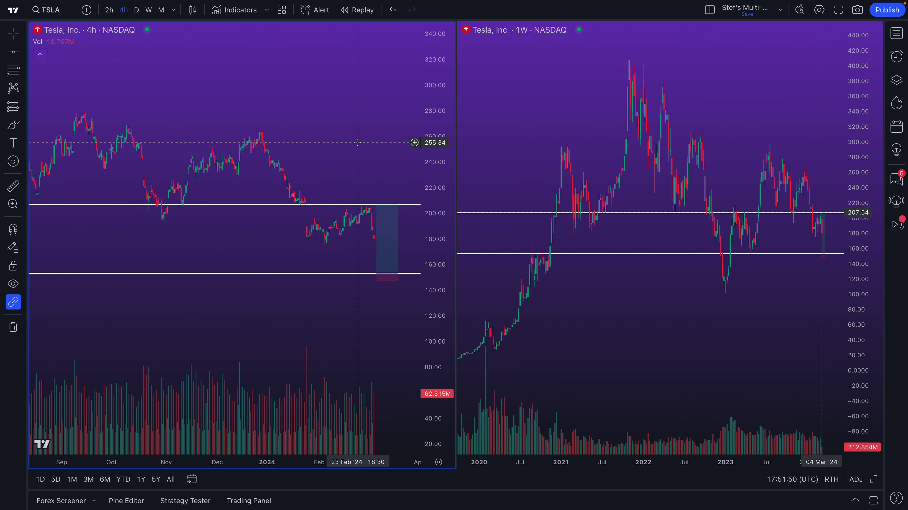
pyautogui.moveTo(351, 313); pyautogui.dragTo(323, 314)
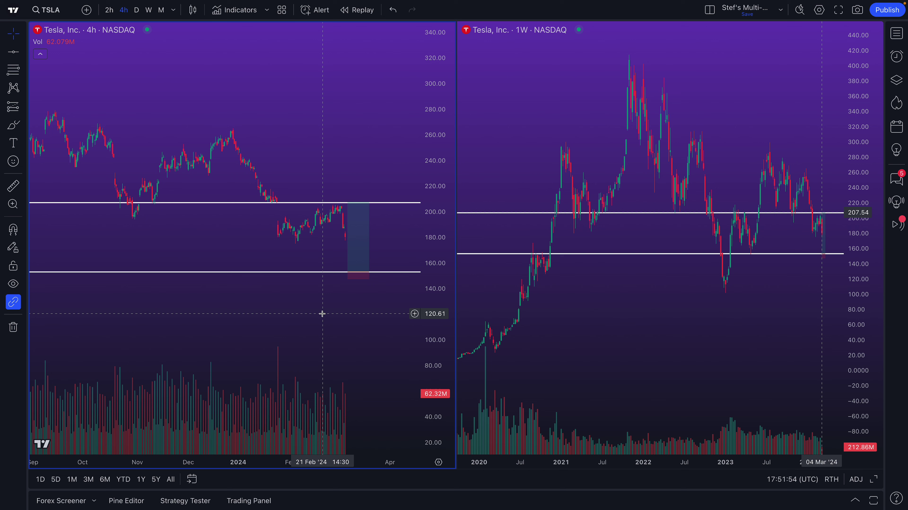
pyautogui.scroll(-1, 315, 312)
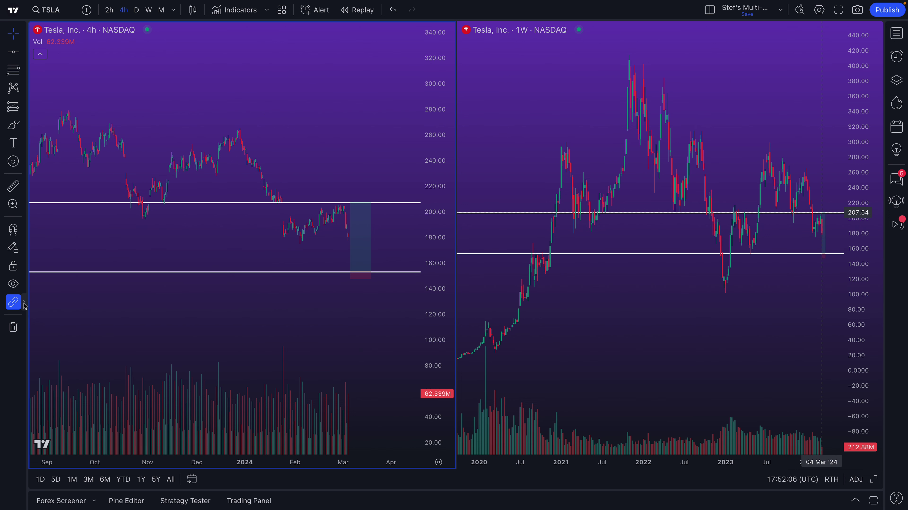
# - Review the sync options for new drawings, then compare the long position across the 4-hour and weekly charts
pyautogui.click(25, 306)
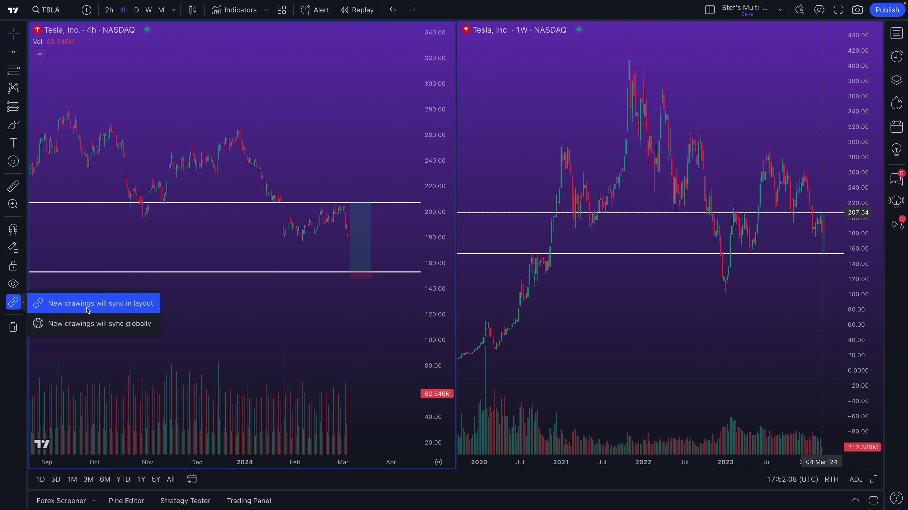
pyautogui.click(332, 300)
pyautogui.click(634, 321)
pyautogui.click(280, 317)
pyautogui.scroll(-3, 276, 316)
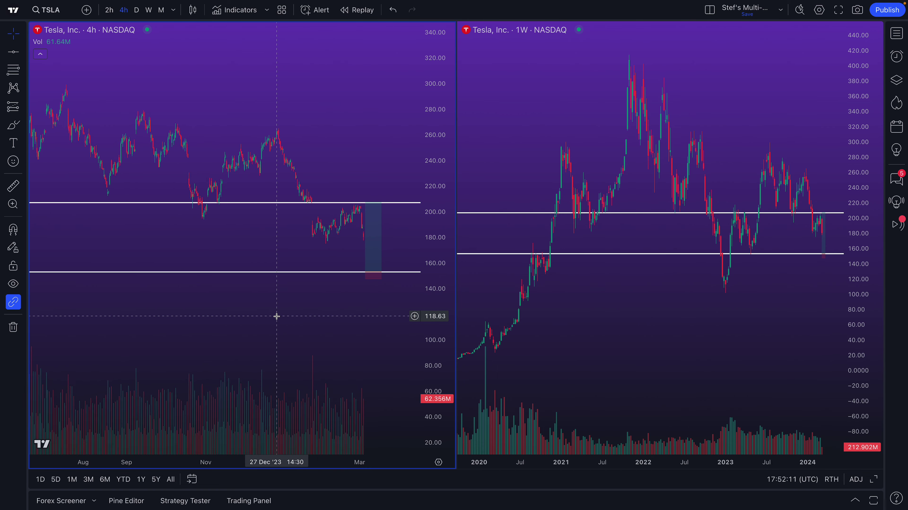
pyautogui.scroll(-2, 277, 317)
pyautogui.click(527, 169)
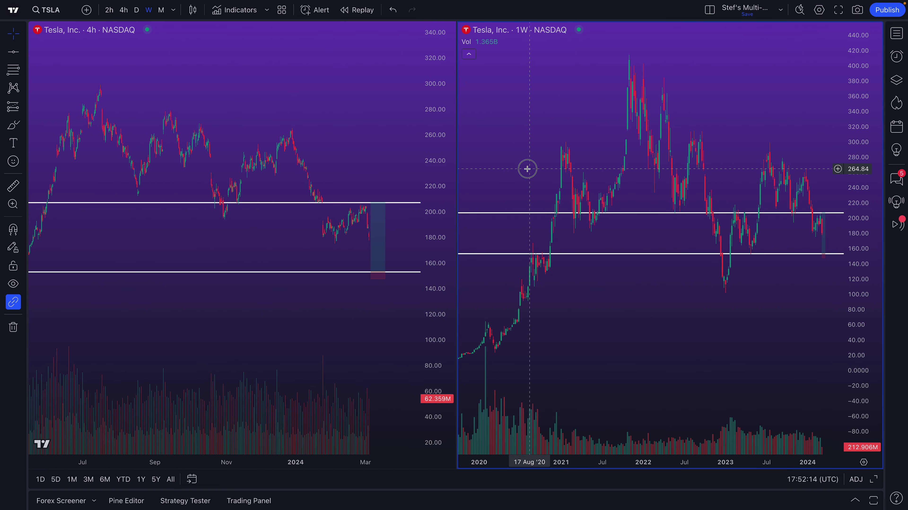
# - Review the layout management options and recently used layouts, switching between the 4-hour and weekly charts
pyautogui.hscroll(3, 527, 169)
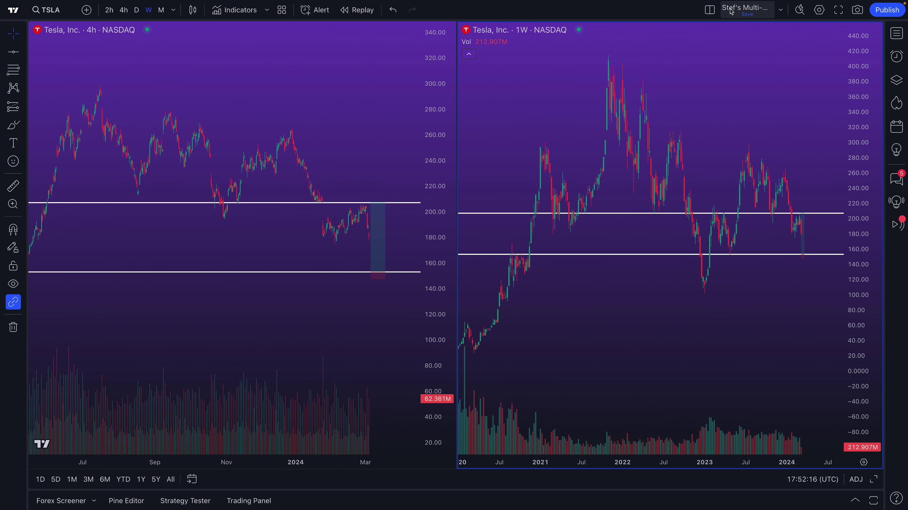
pyautogui.click(780, 9)
pyautogui.click(781, 9)
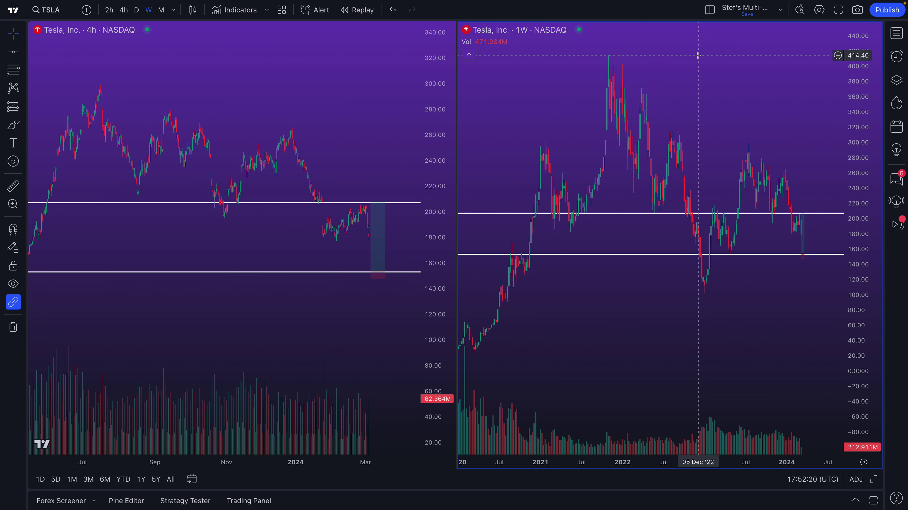
pyautogui.moveTo(685, 81); pyautogui.dragTo(725, 95)
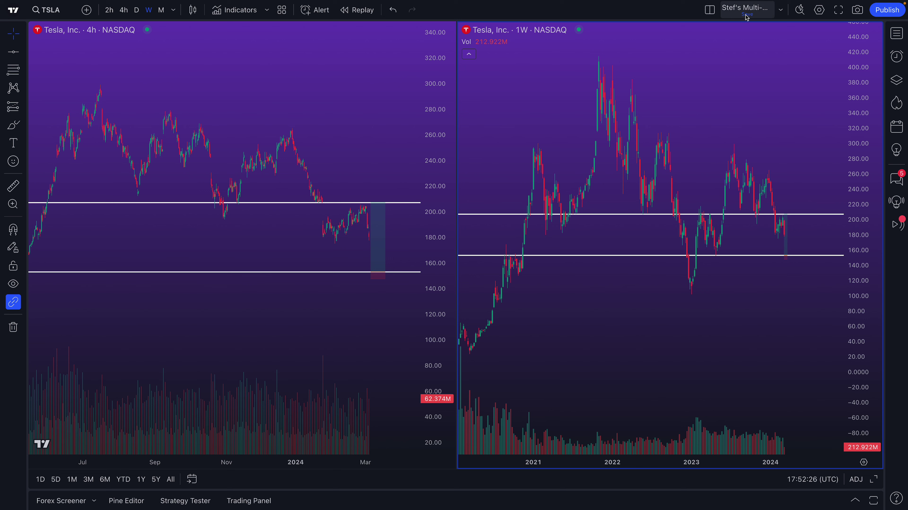
pyautogui.click(319, 157)
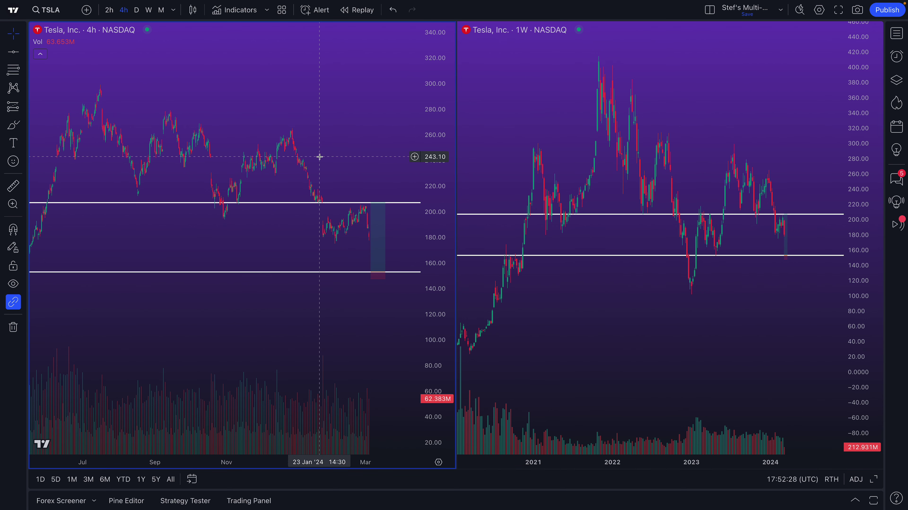
pyautogui.click(699, 95)
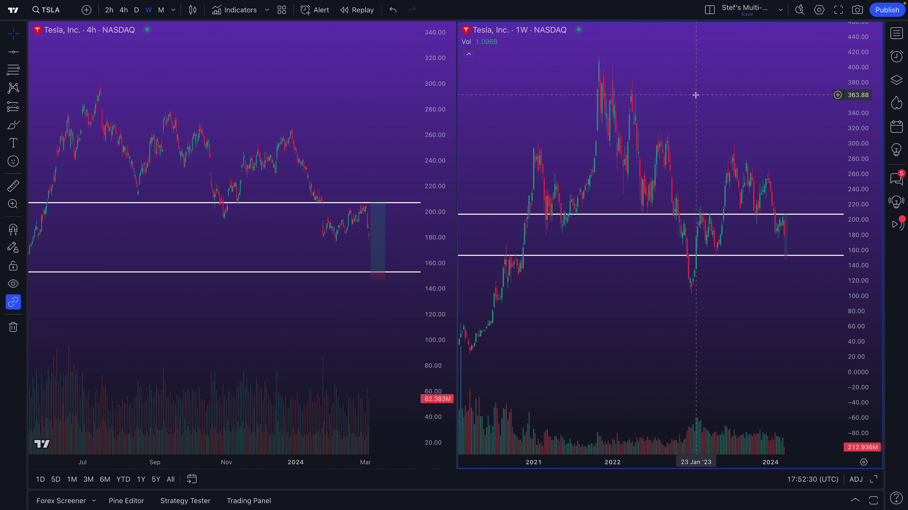
pyautogui.click(782, 13)
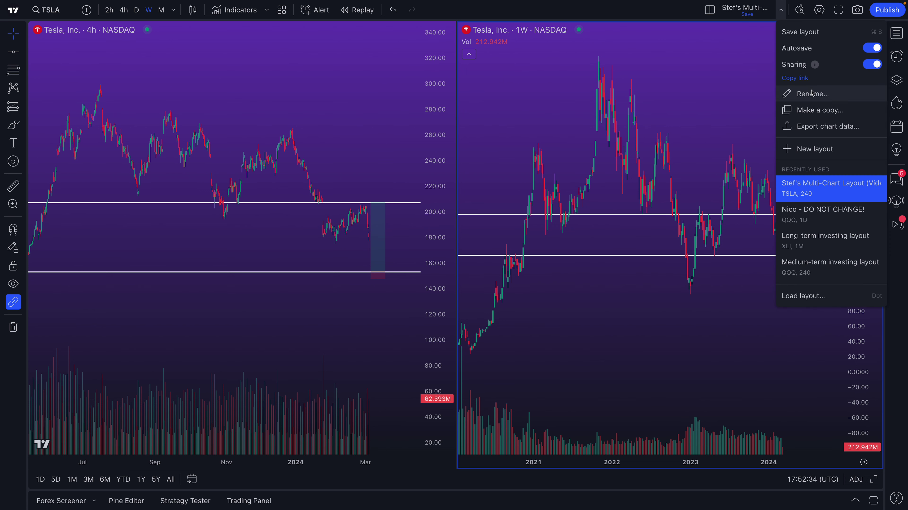
pyautogui.click(721, 73)
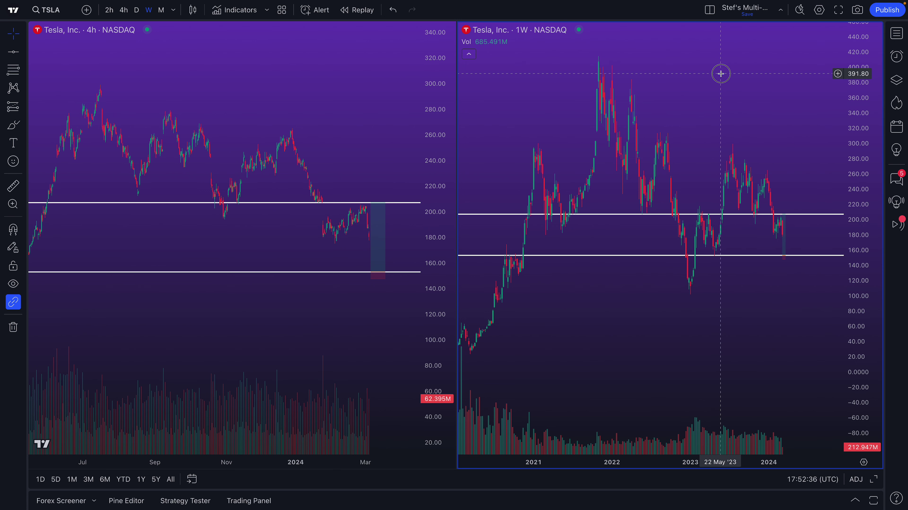
# - Compare the in-layout and global drawing sync options with the available multi-chart arrangements and the recently used layouts
pyautogui.click(709, 10)
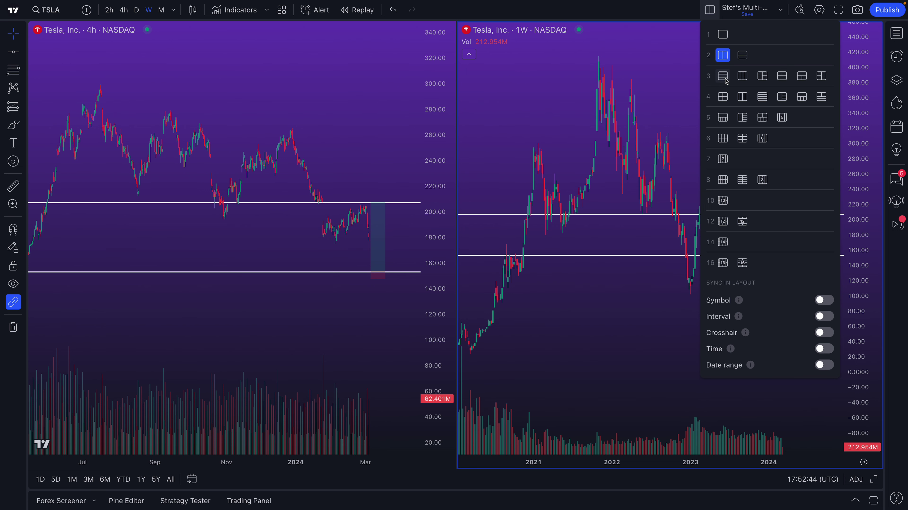
pyautogui.click(538, 85)
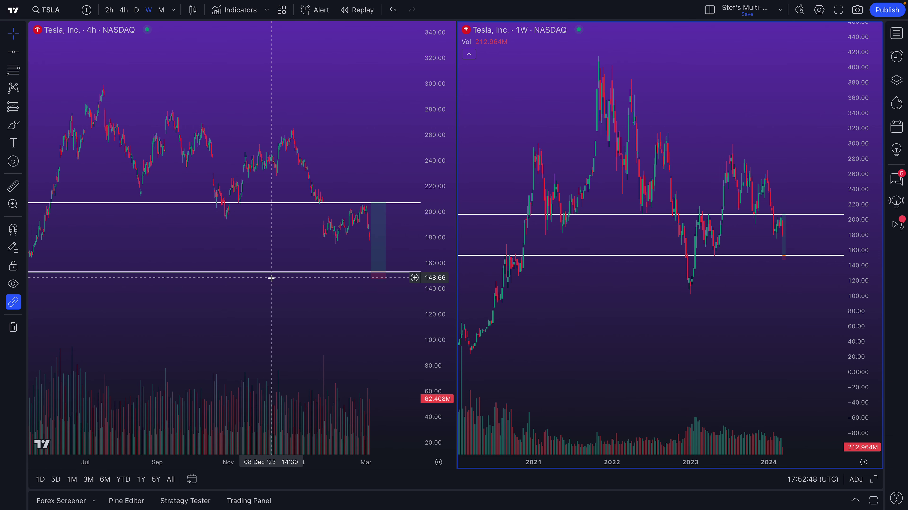
pyautogui.scroll(-1, 279, 304)
pyautogui.moveTo(279, 304); pyautogui.dragTo(252, 304)
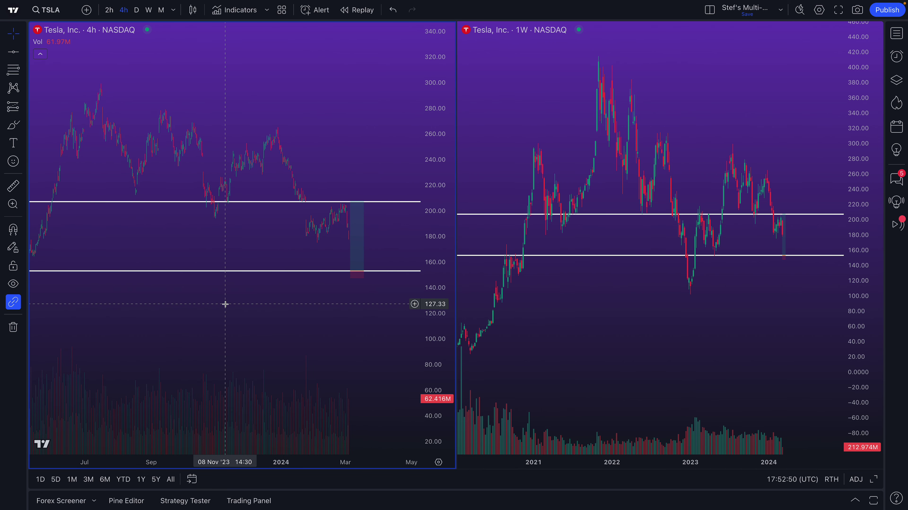
pyautogui.click(23, 303)
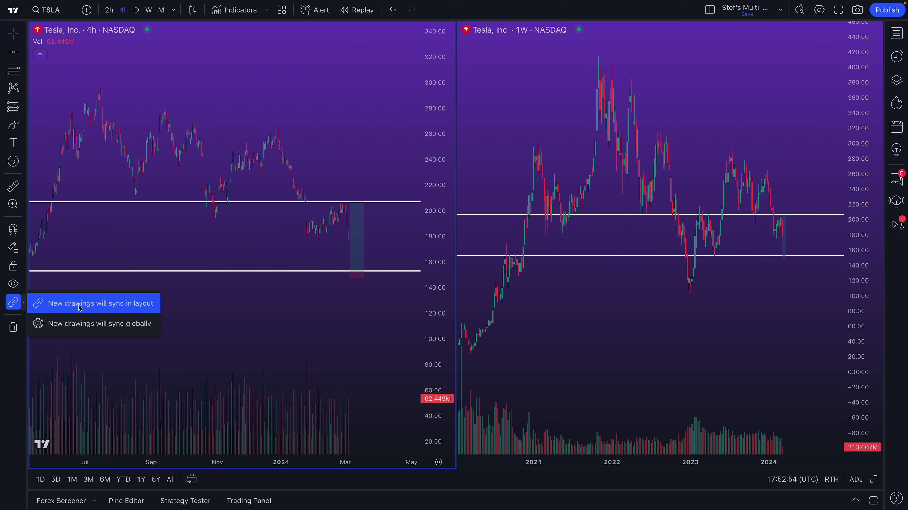
pyautogui.click(110, 309)
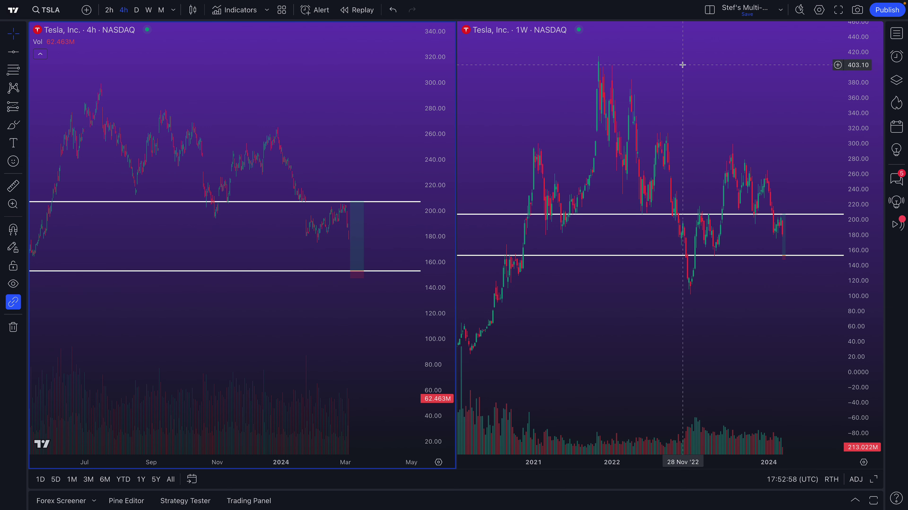
pyautogui.click(710, 11)
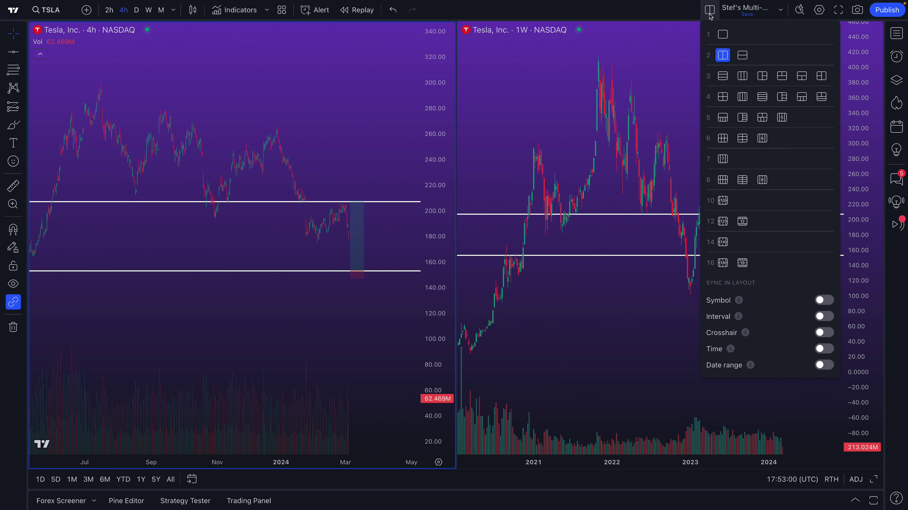
pyautogui.click(780, 11)
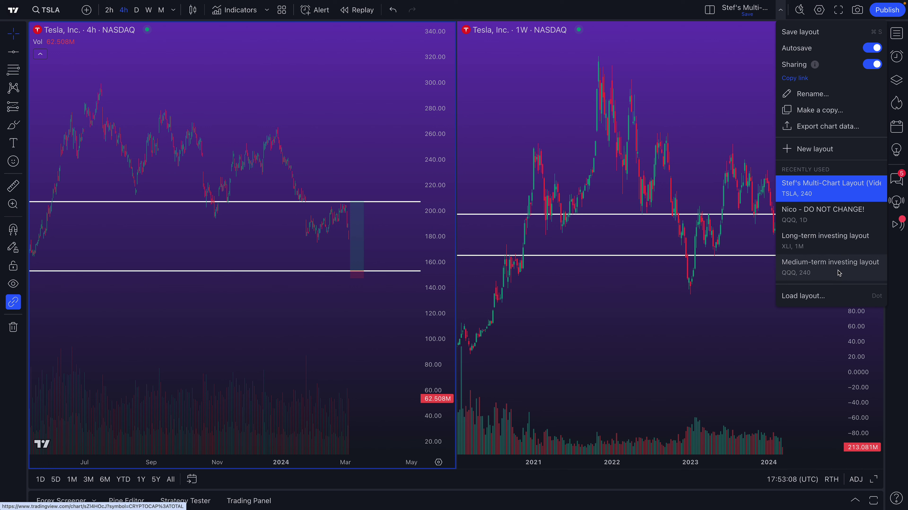
pyautogui.click(341, 289)
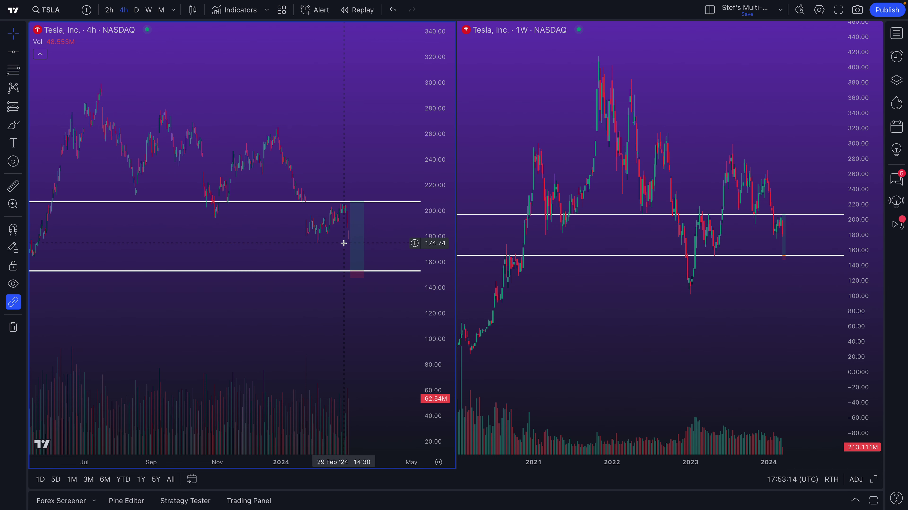
# - Set new drawings to sync globally and circle the latest March 2024 candles on the 4-hour chart with the Brush
pyautogui.click(24, 304)
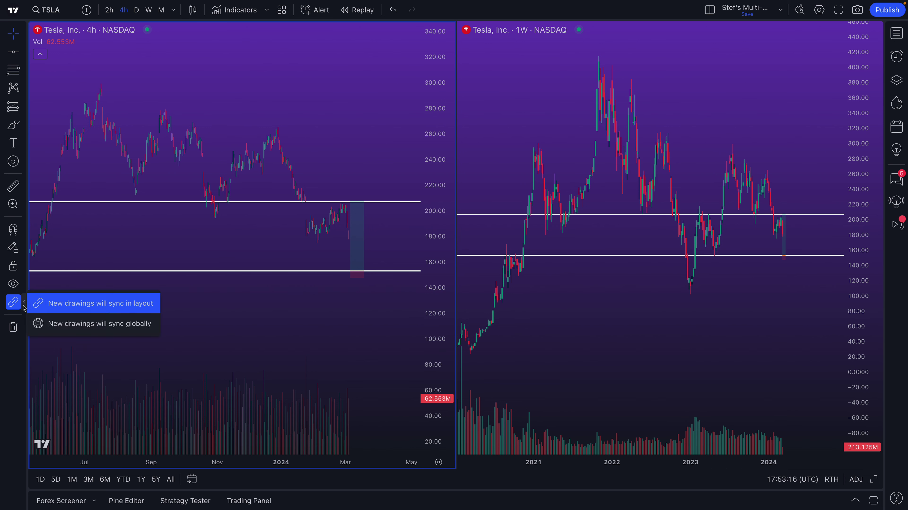
pyautogui.click(55, 325)
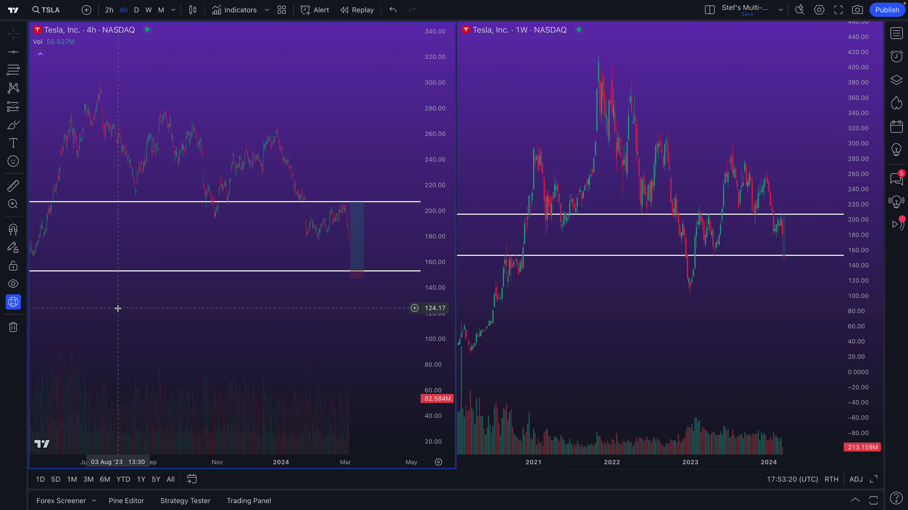
pyautogui.click(15, 131)
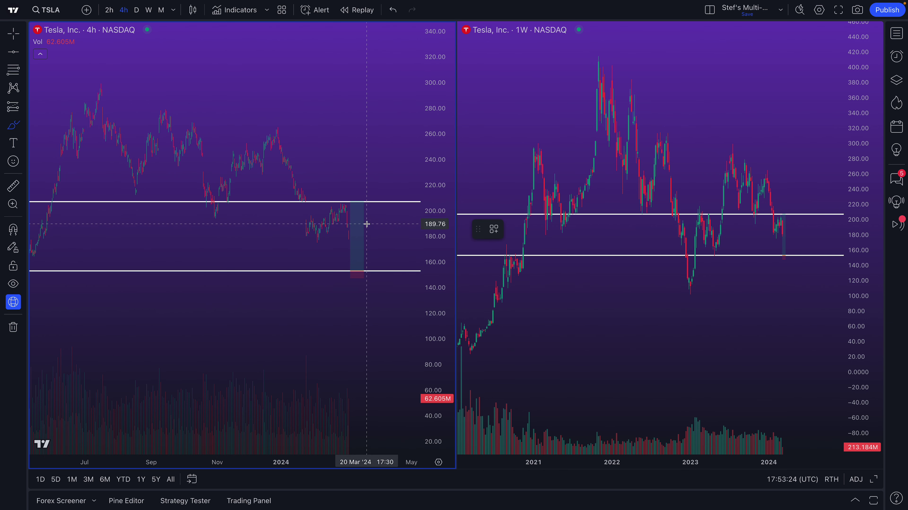
pyautogui.moveTo(349, 212)
pyautogui.mouseDown()
pyautogui.moveTo(339, 238)
pyautogui.moveTo(365, 228)
pyautogui.moveTo(347, 216)
pyautogui.mouseUp()
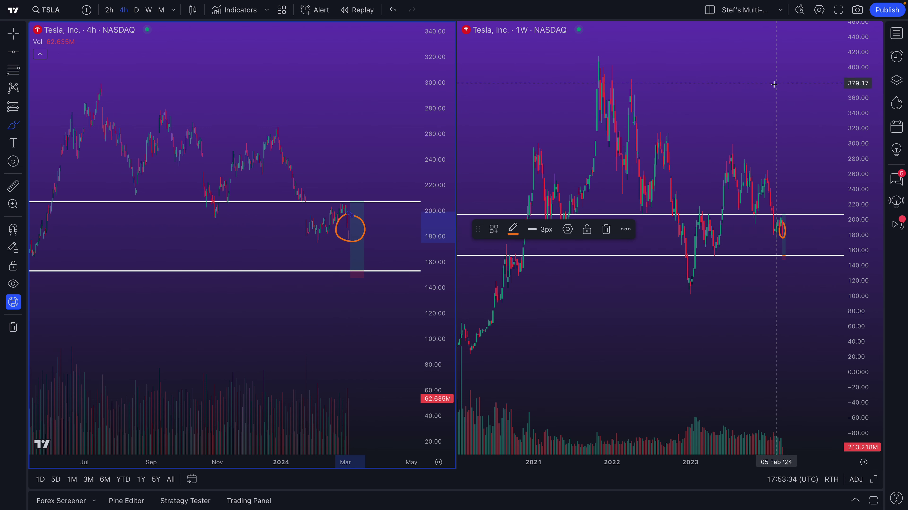
# - Check the recently used layouts, then switch new drawings back to syncing in layout
pyautogui.click(781, 11)
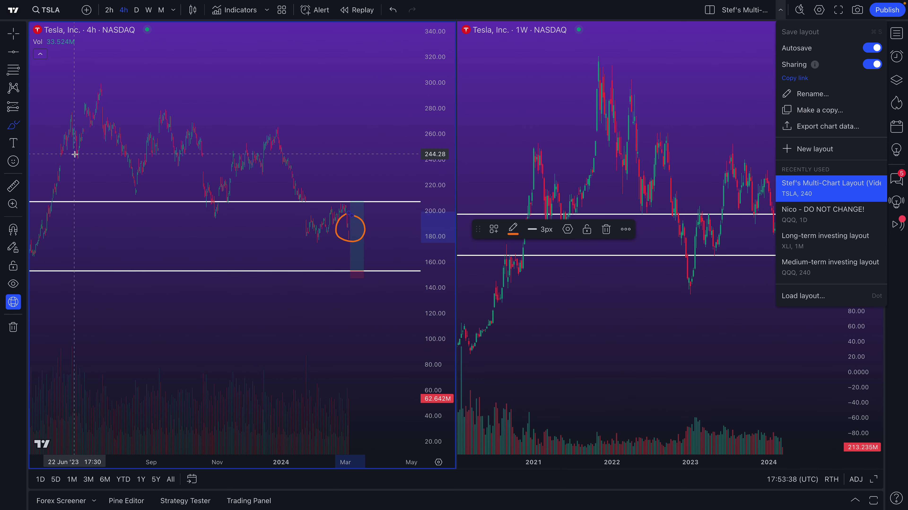
pyautogui.click(781, 10)
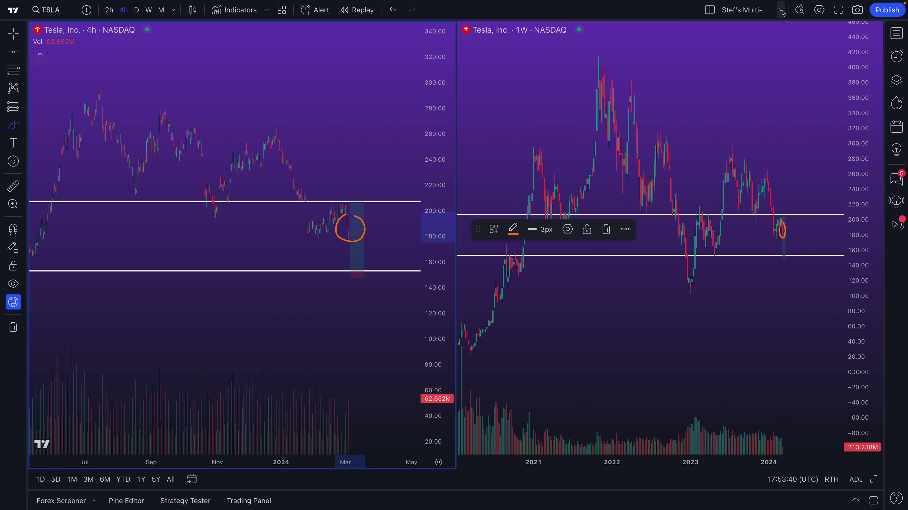
pyautogui.click(24, 303)
pyautogui.click(62, 304)
pyautogui.click(23, 303)
pyautogui.click(63, 321)
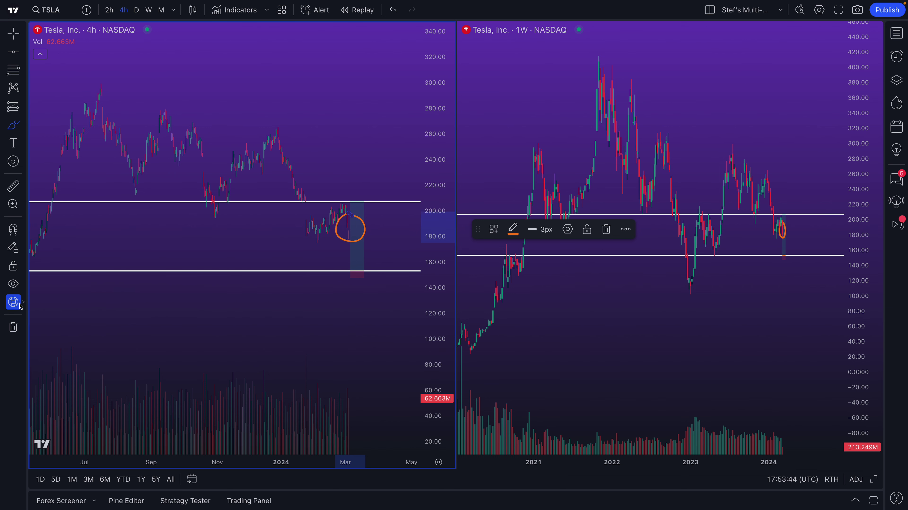
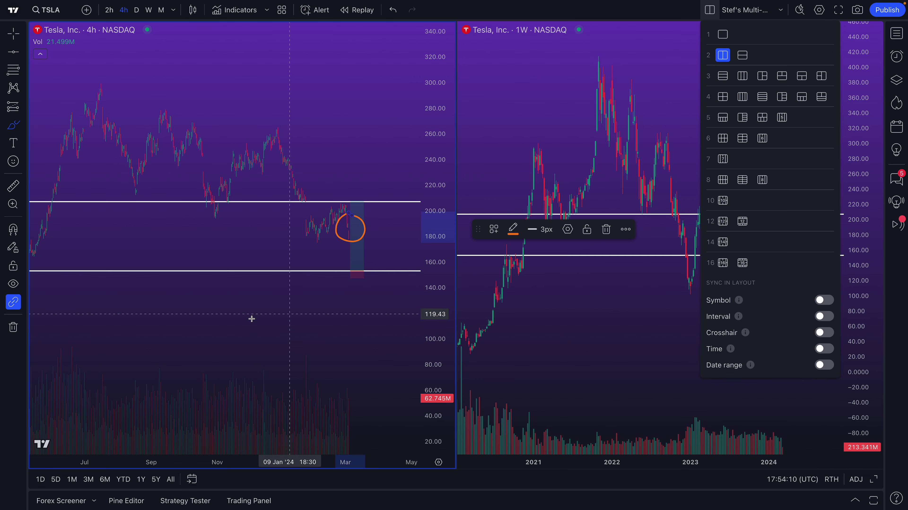
# - Review the chart arrangements and layout sync settings for symbol, interval, crosshair, time and date range alongside the drawing sync options
pyautogui.click(24, 304)
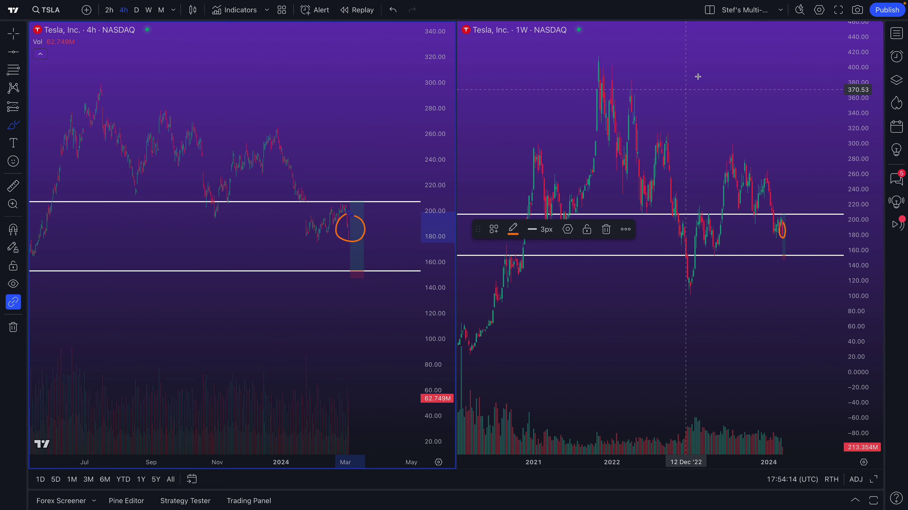
pyautogui.click(717, 11)
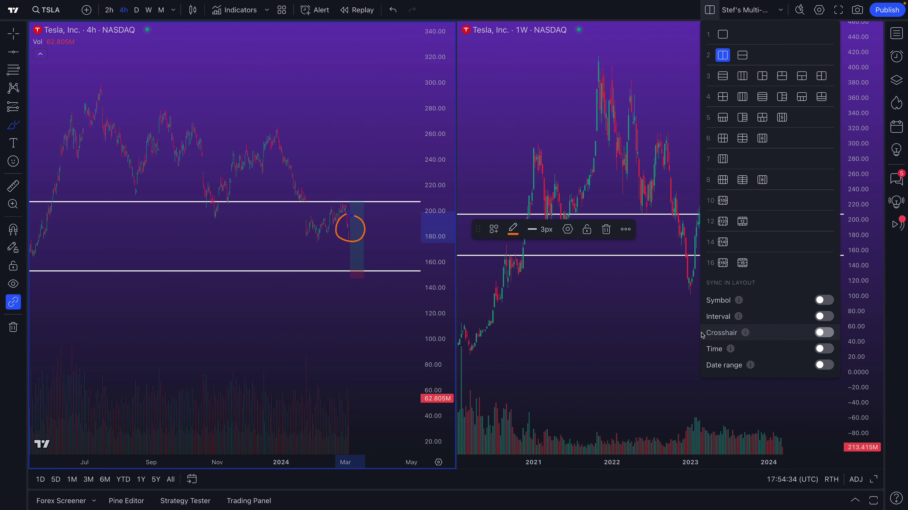
pyautogui.click(710, 14)
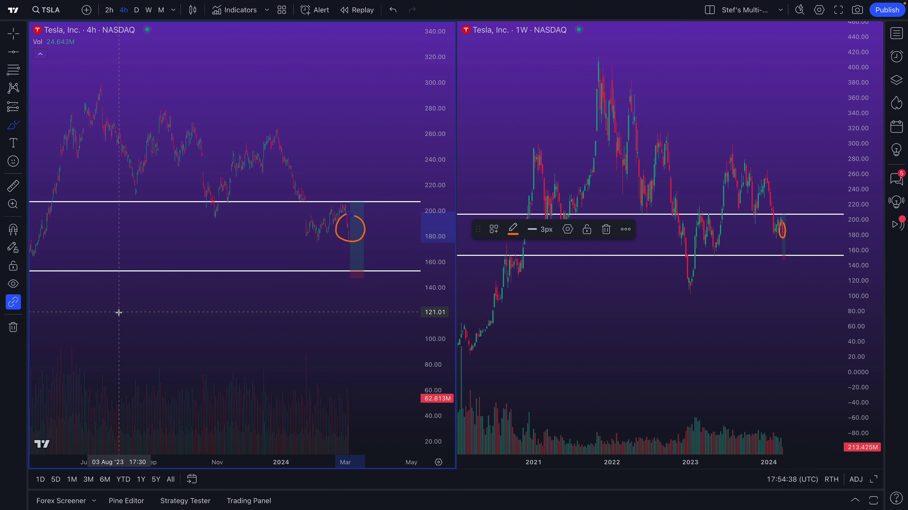
pyautogui.click(24, 303)
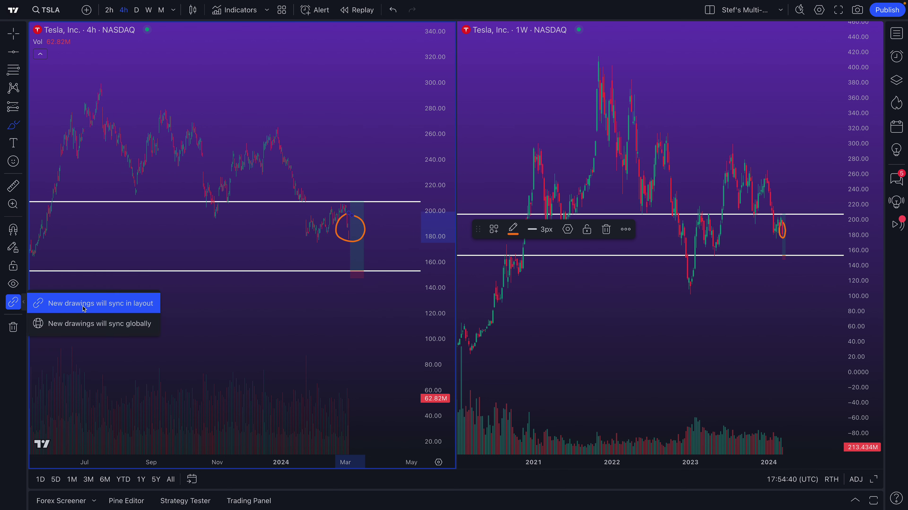
pyautogui.click(710, 10)
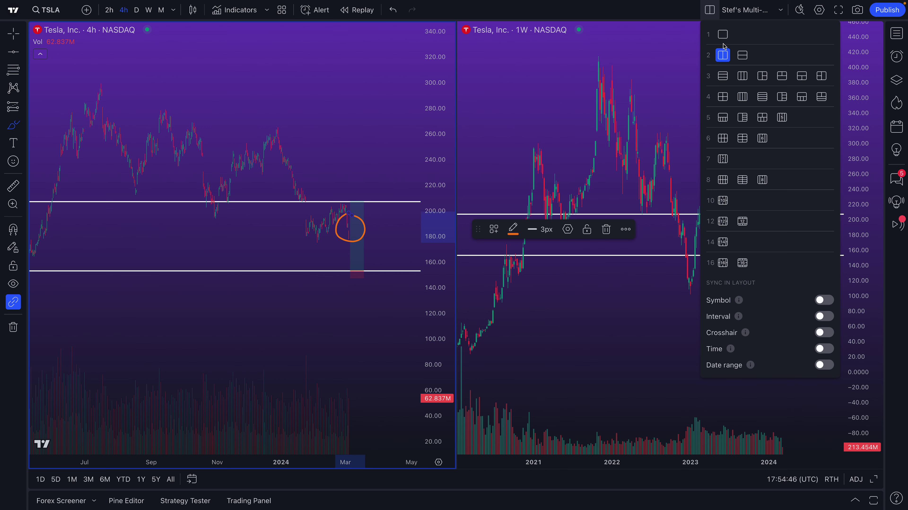
pyautogui.click(711, 11)
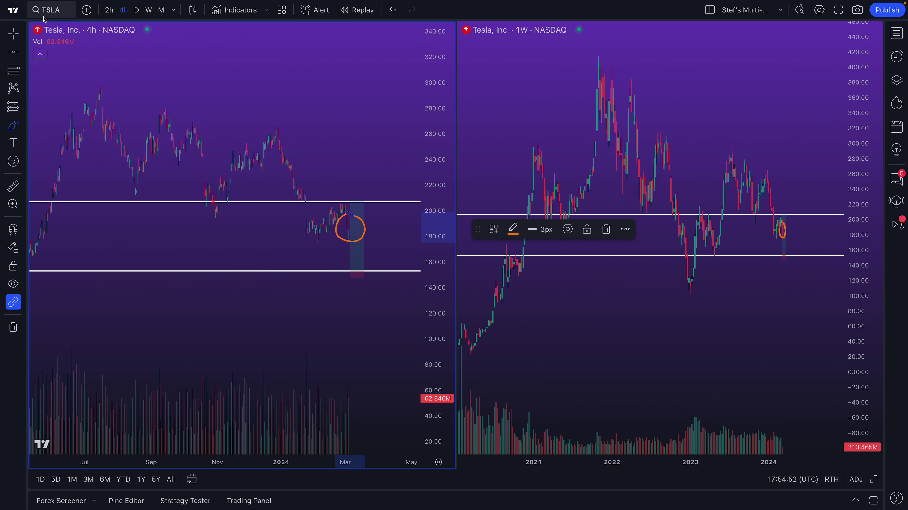
pyautogui.click(517, 123)
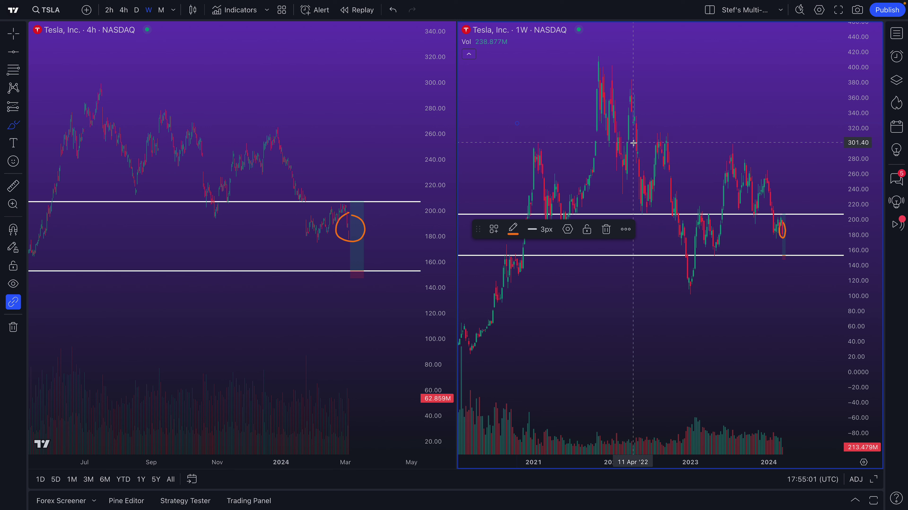
pyautogui.click(336, 187)
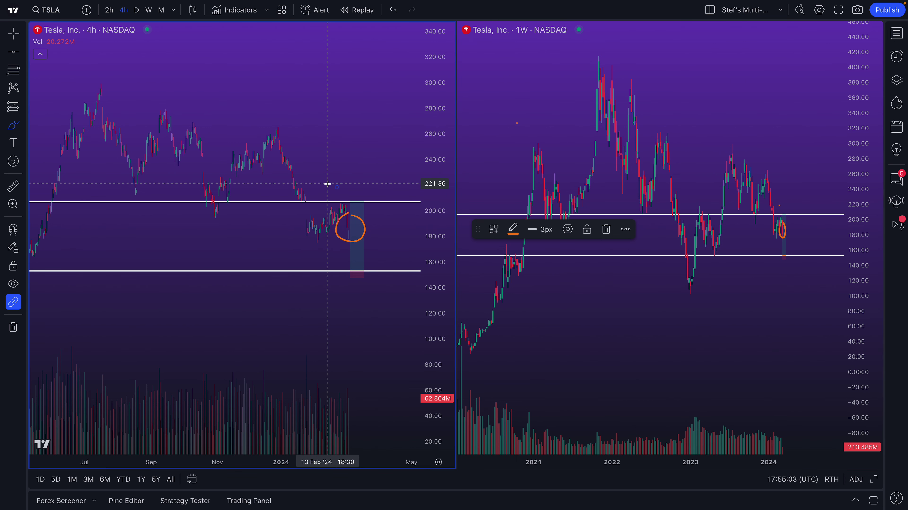
pyautogui.click(493, 93)
pyautogui.click(371, 104)
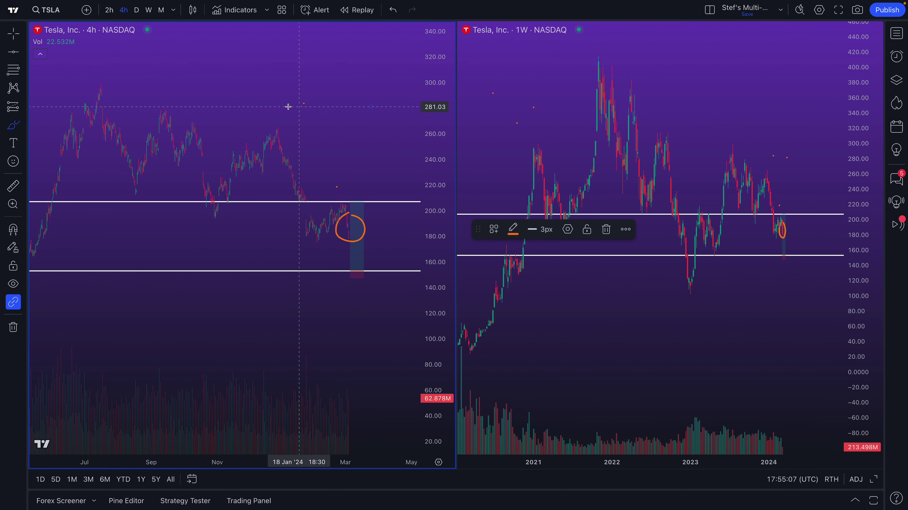
pyautogui.hotkey('ctrl', 'z')
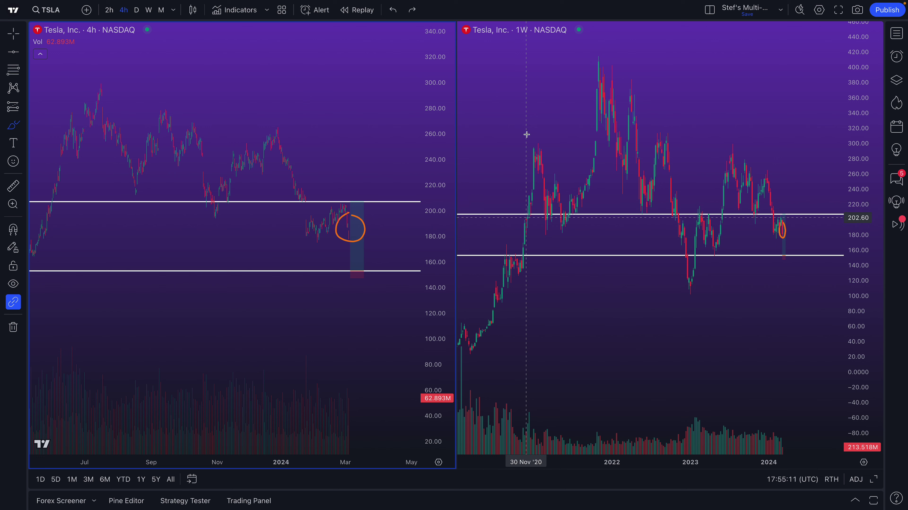
# - Change the weekly Tesla chart's symbol to AAPL
pyautogui.press('Escape')
pyautogui.click(693, 115)
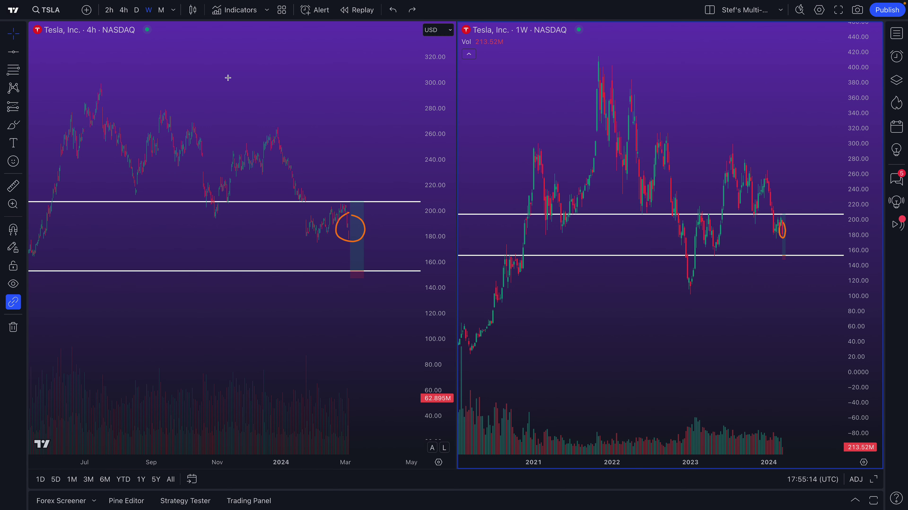
pyautogui.click(46, 10)
pyautogui.write('AA')
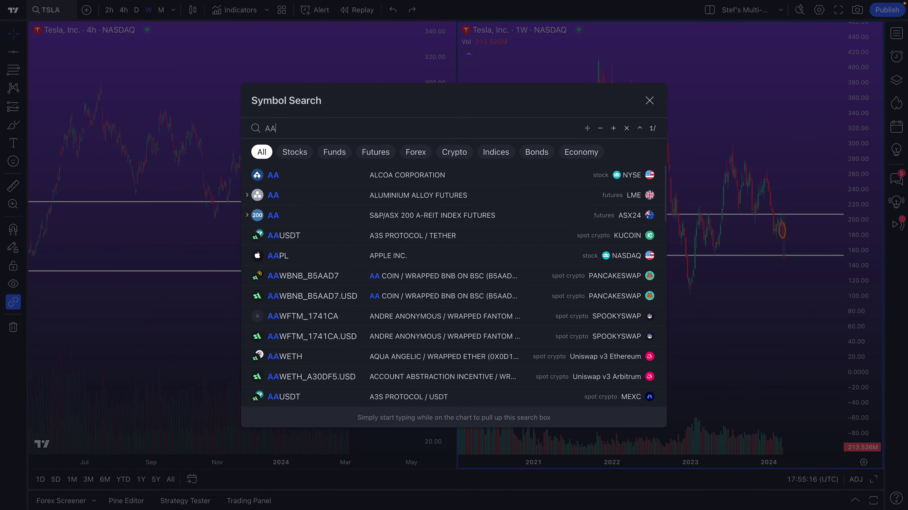
pyautogui.write('PL')
pyautogui.press('Return')
# - Delete all existing drawings from the weekly Apple chart, including the text notes, all-time-high line, arrow and emoji
pyautogui.moveTo(507, 54)
pyautogui.mouseDown()
pyautogui.moveTo(815, 306)
pyautogui.moveTo(829, 308)
pyautogui.mouseUp()
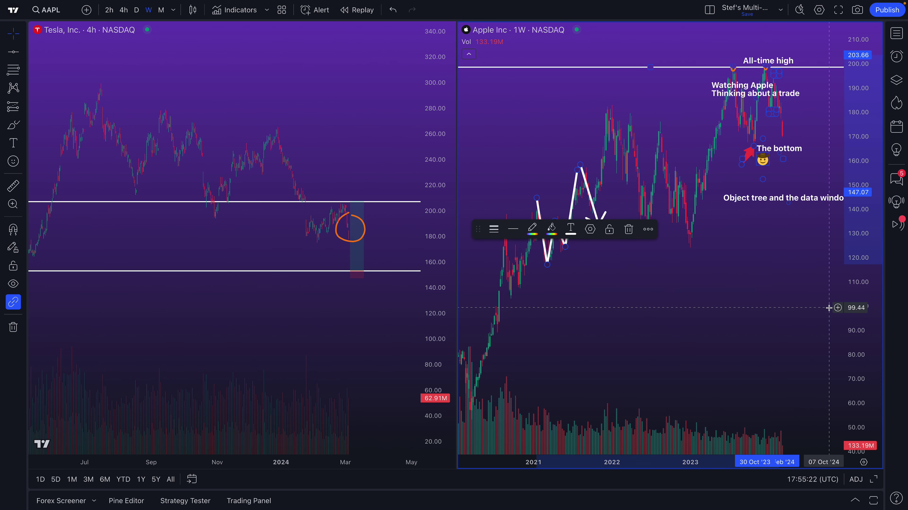
pyautogui.press('Delete')
pyautogui.scroll(5, 703, 246)
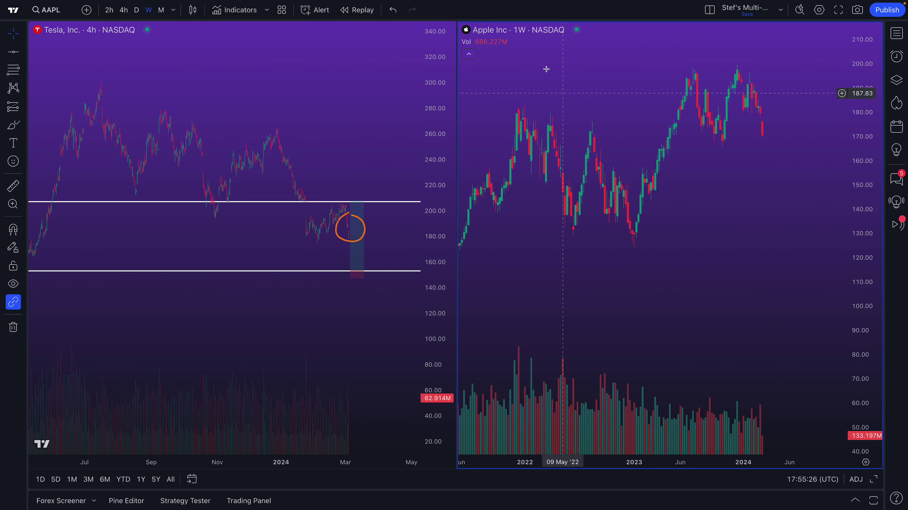
# - Try Brush strokes over the late 2023 to March 2024 candles on the 4-hour Tesla chart, then undo them
pyautogui.click(233, 69)
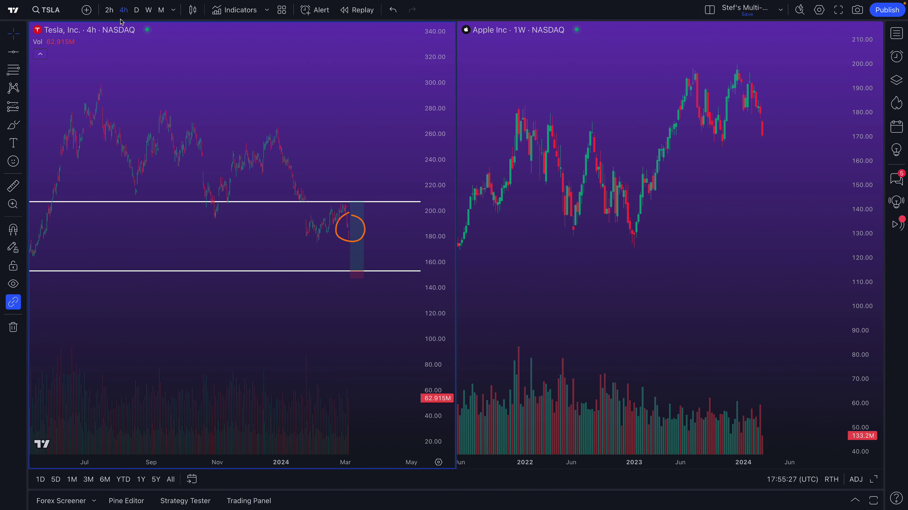
pyautogui.click(14, 125)
pyautogui.moveTo(281, 124)
pyautogui.mouseDown()
pyautogui.moveTo(270, 126)
pyautogui.moveTo(270, 139)
pyautogui.moveTo(296, 134)
pyautogui.moveTo(281, 124)
pyautogui.moveTo(238, 247)
pyautogui.moveTo(281, 154)
pyautogui.moveTo(320, 358)
pyautogui.moveTo(369, 161)
pyautogui.mouseUp()
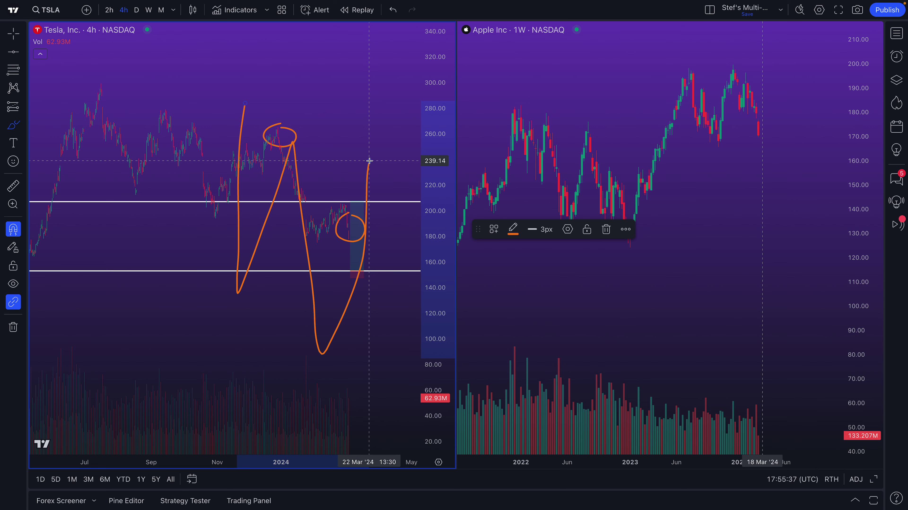
pyautogui.hotkey('ctrl', 'z')
pyautogui.hotkey('ctrl', 'z')
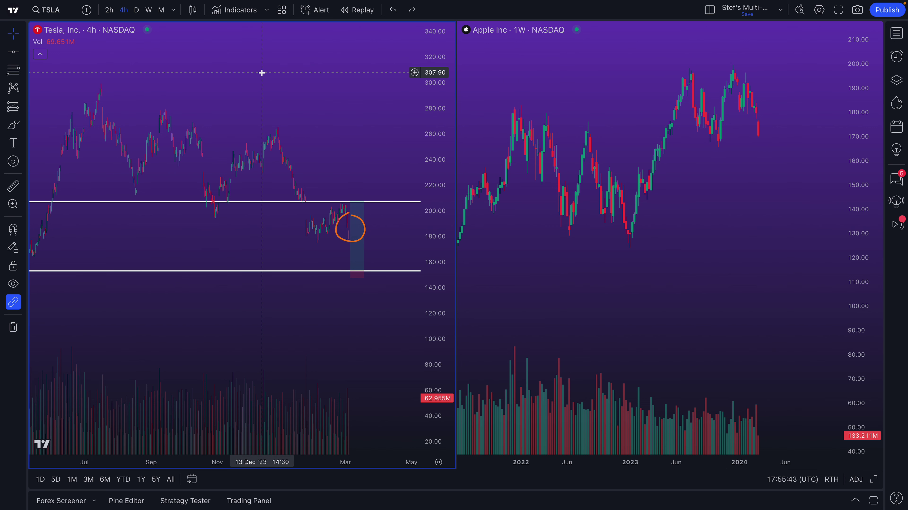
# - Switch the weekly Apple chart to VIX, the Volatility S&P 500 index from TVC
pyautogui.click(561, 77)
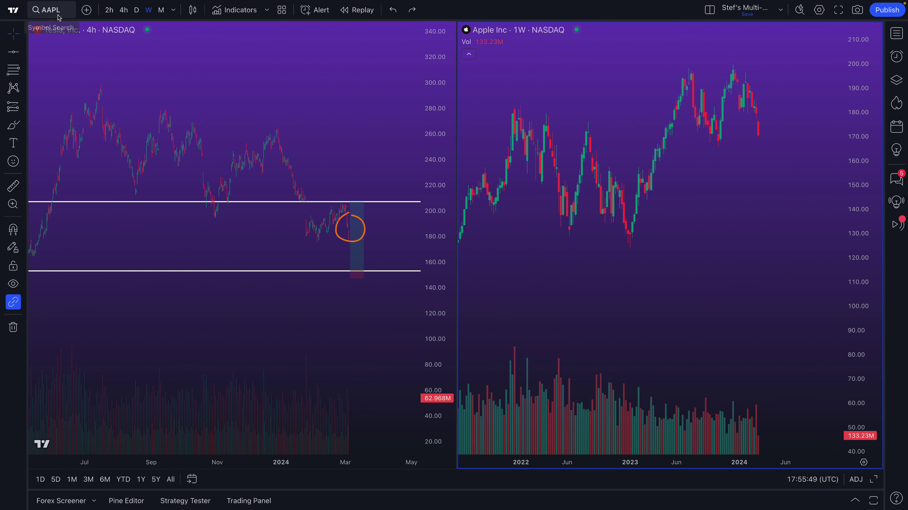
pyautogui.click(206, 120)
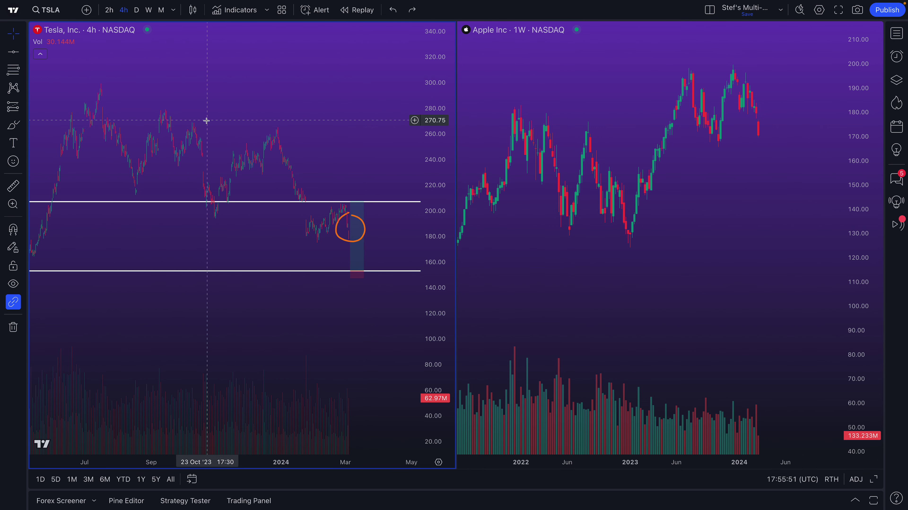
pyautogui.click(583, 132)
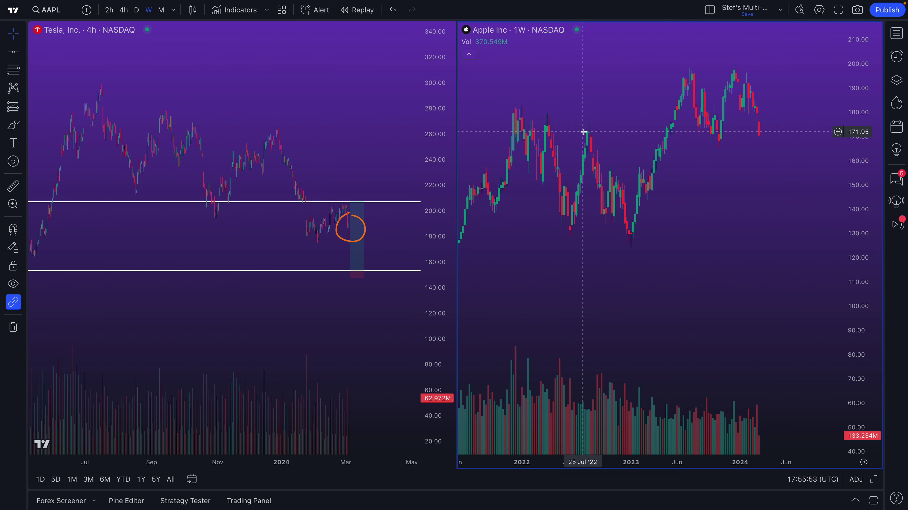
pyautogui.click(46, 10)
pyautogui.write('V')
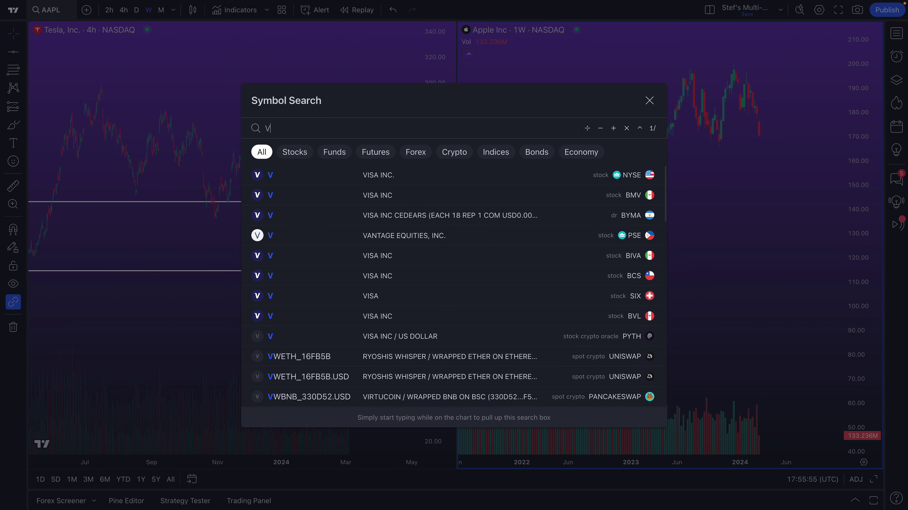
pyautogui.write('IX')
pyautogui.click(393, 176)
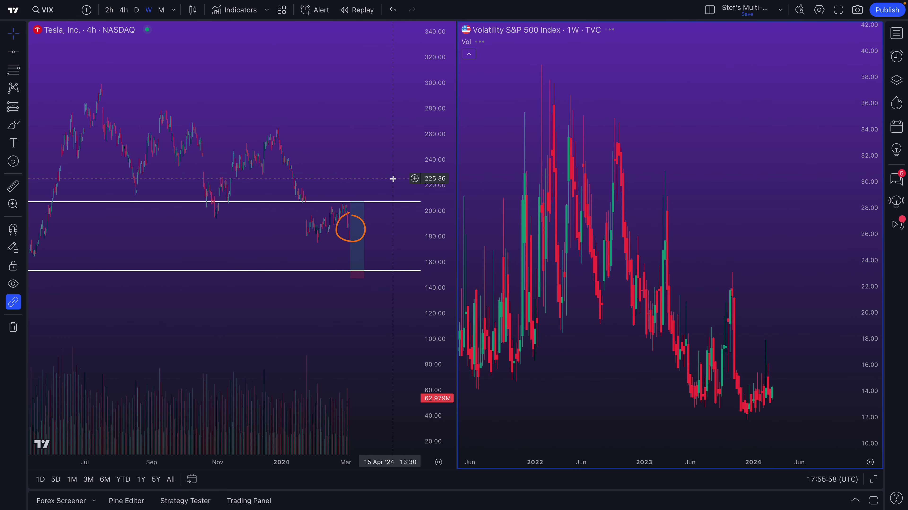
# - Compare the recent candles on the weekly VIX and 4-hour Tesla charts and check the sync options for new drawings
pyautogui.scroll(10, 527, 230)
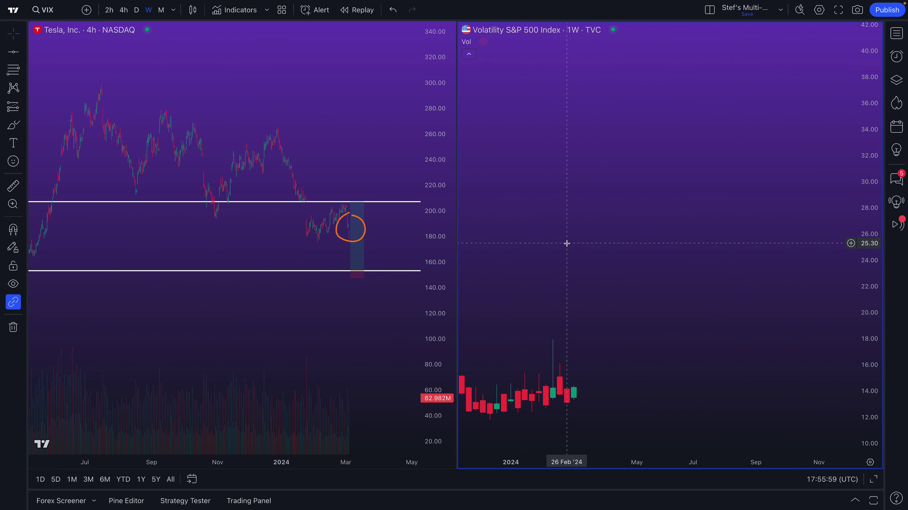
pyautogui.scroll(-3, 689, 238)
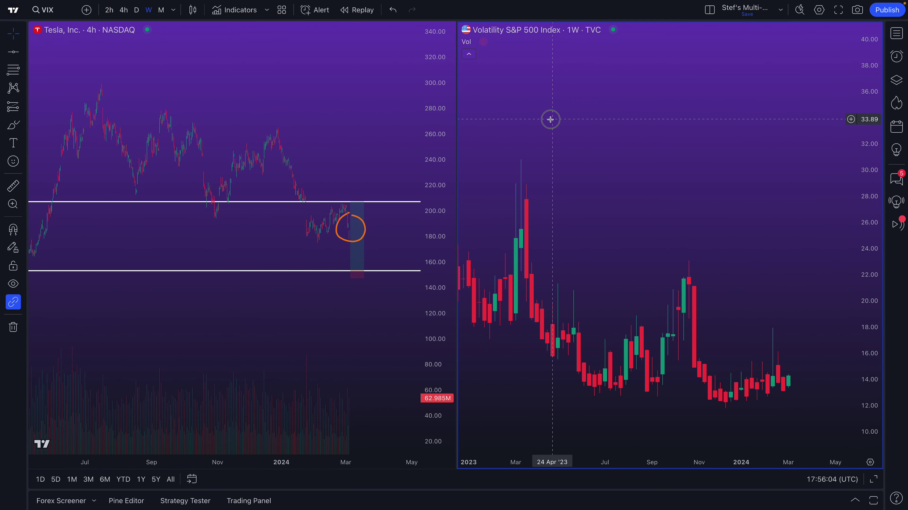
pyautogui.click(300, 95)
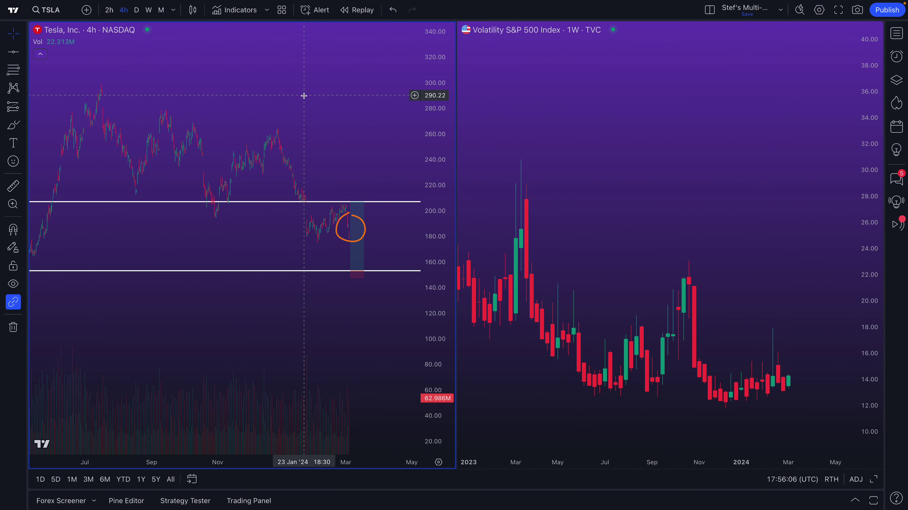
pyautogui.scroll(-1, 277, 105)
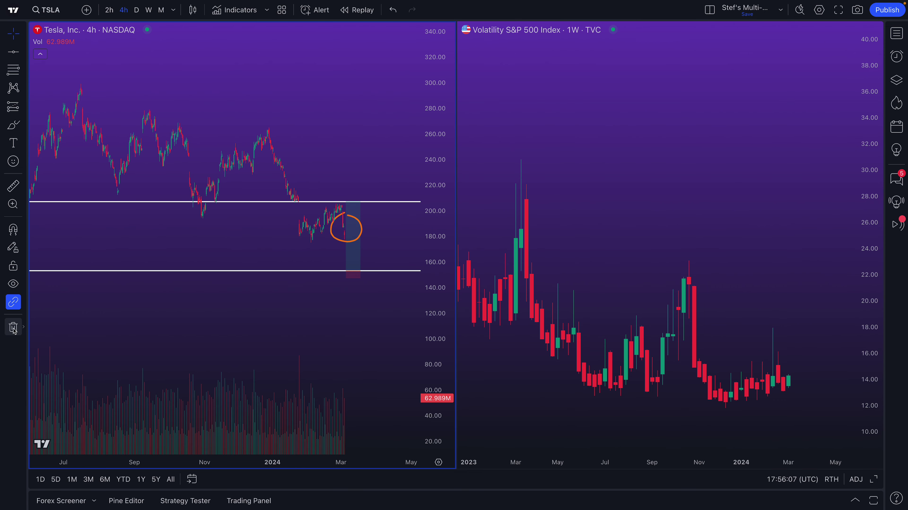
pyautogui.click(25, 304)
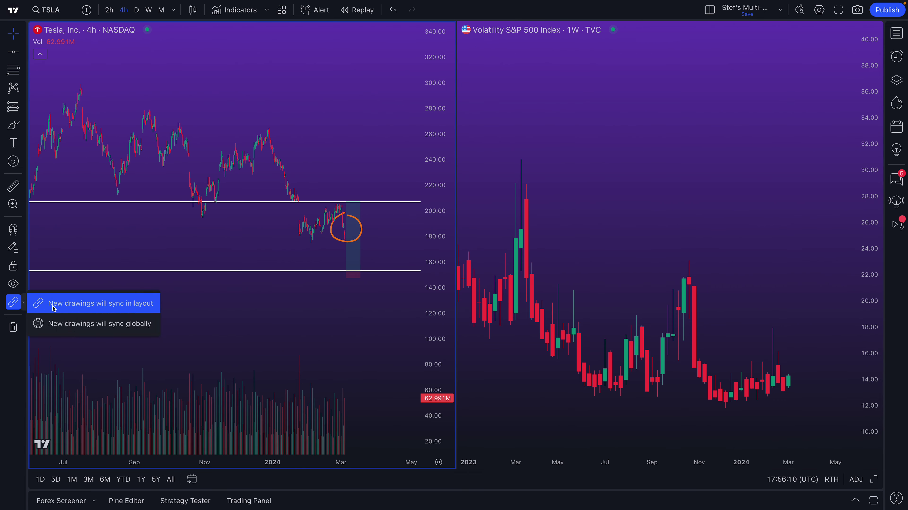
pyautogui.click(27, 304)
pyautogui.scroll(1, 116, 239)
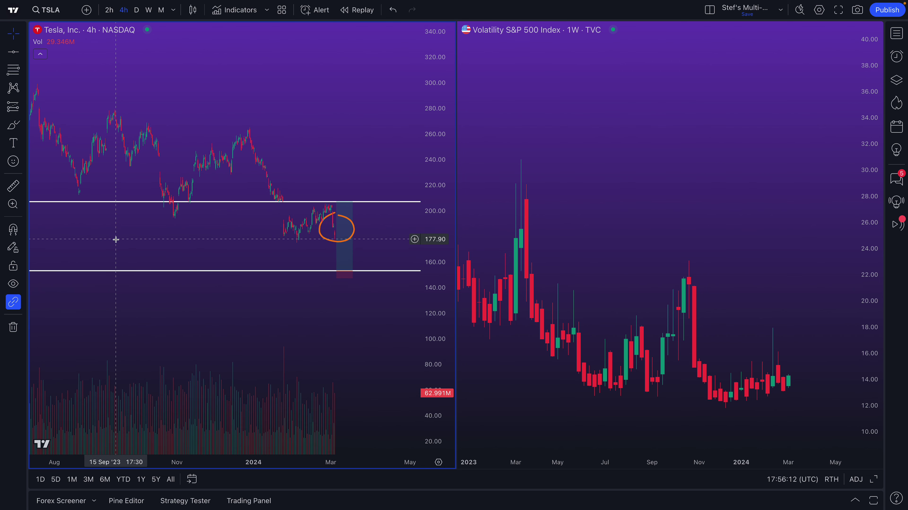
pyautogui.scroll(1, 697, 286)
pyautogui.scroll(3, 697, 286)
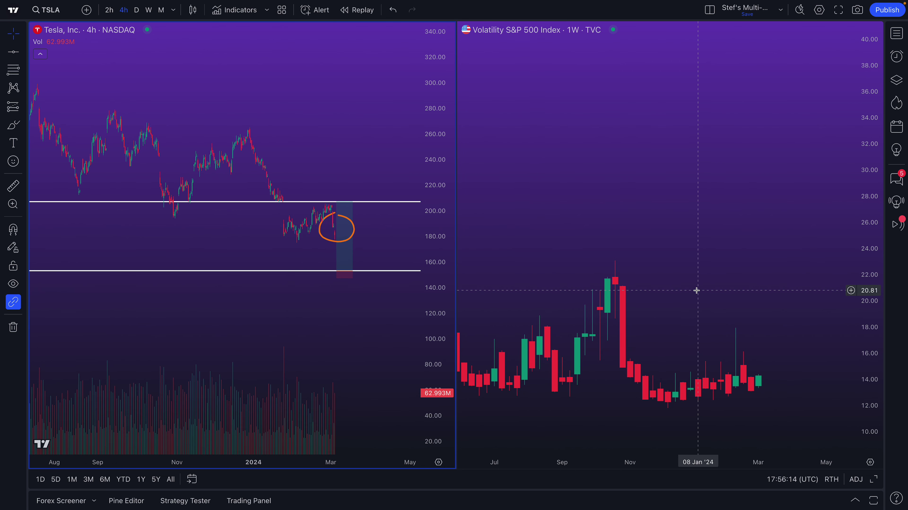
pyautogui.scroll(3, 671, 288)
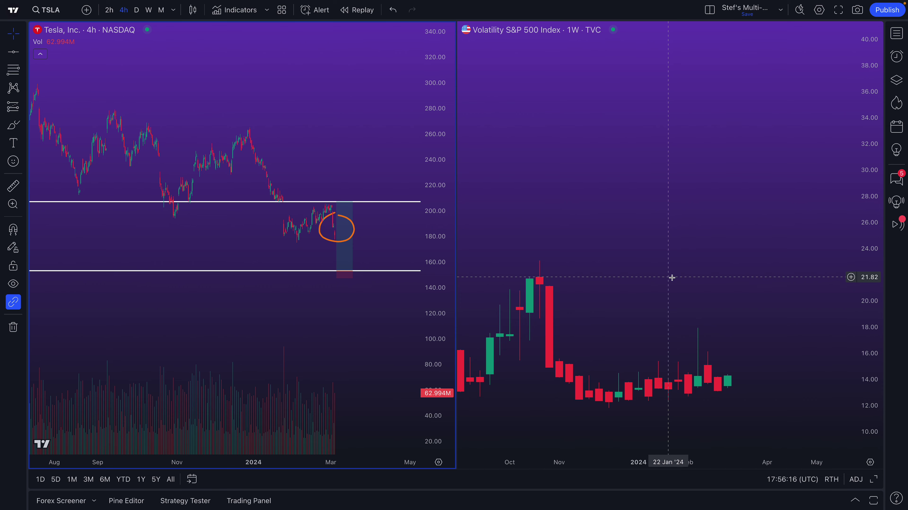
pyautogui.scroll(-1, 663, 288)
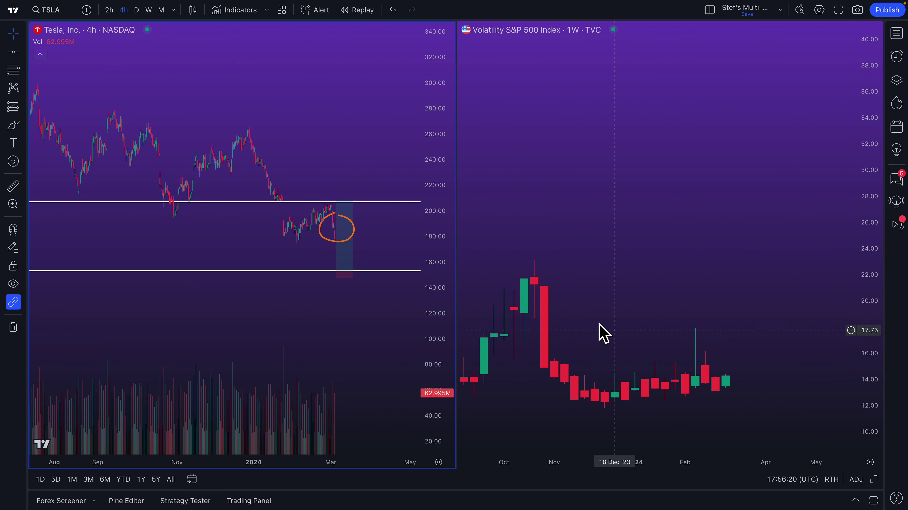
pyautogui.scroll(1, 223, 232)
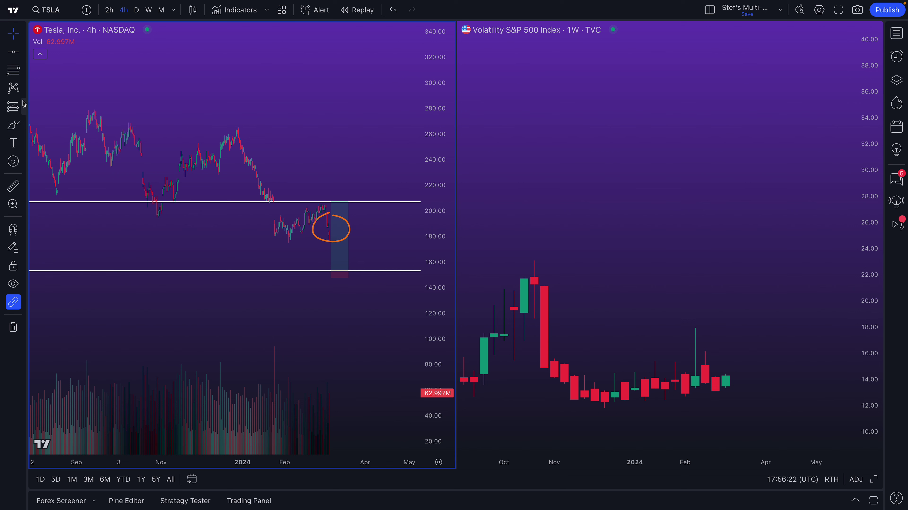
# - Label the upper horizontal line "Gap fill" on the 4-hour Tesla chart and duplicate the label below the lower line
pyautogui.click(13, 143)
pyautogui.click(334, 195)
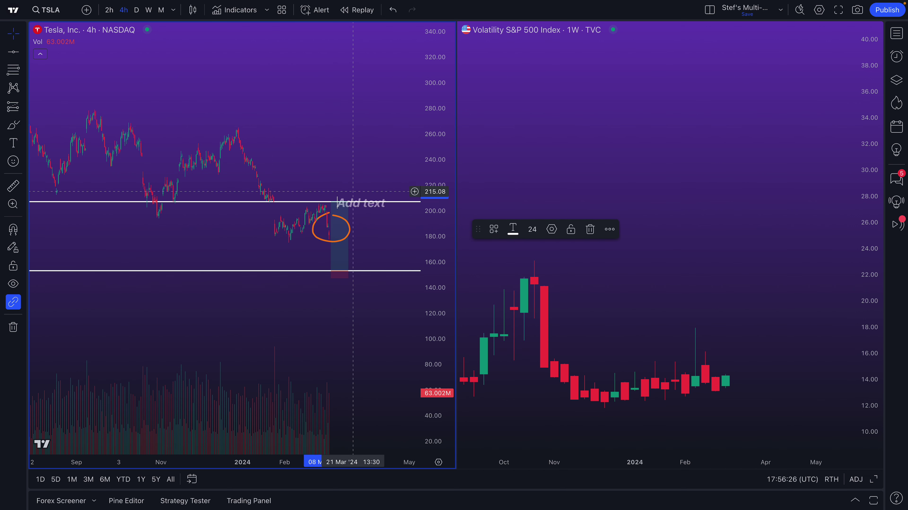
pyautogui.moveTo(358, 207)
pyautogui.mouseDown()
pyautogui.moveTo(347, 197)
pyautogui.moveTo(344, 294)
pyautogui.mouseUp()
pyautogui.click(348, 196)
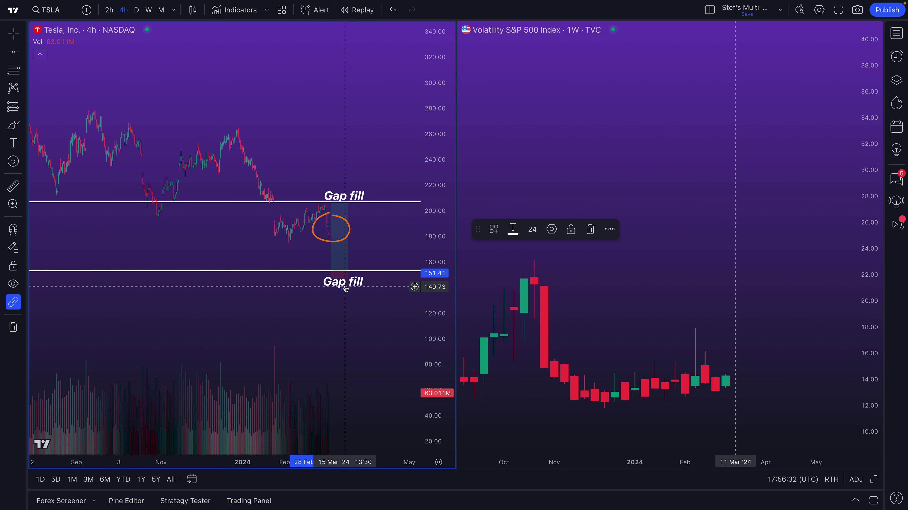
# - Change the duplicated label's text to "Support" and place it just beneath the lower horizontal line
pyautogui.doubleClick(344, 291)
pyautogui.write('Suppor')
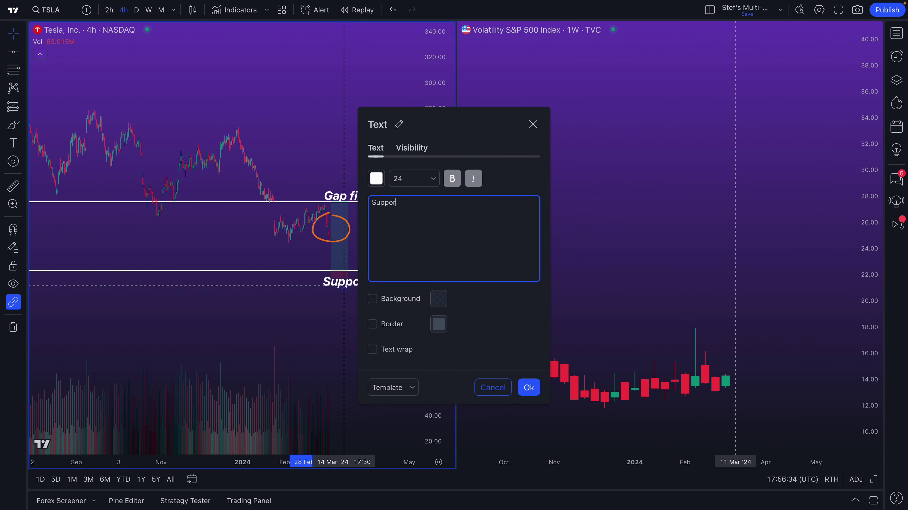
pyautogui.write('t')
pyautogui.click(528, 386)
pyautogui.moveTo(345, 286); pyautogui.dragTo(346, 283)
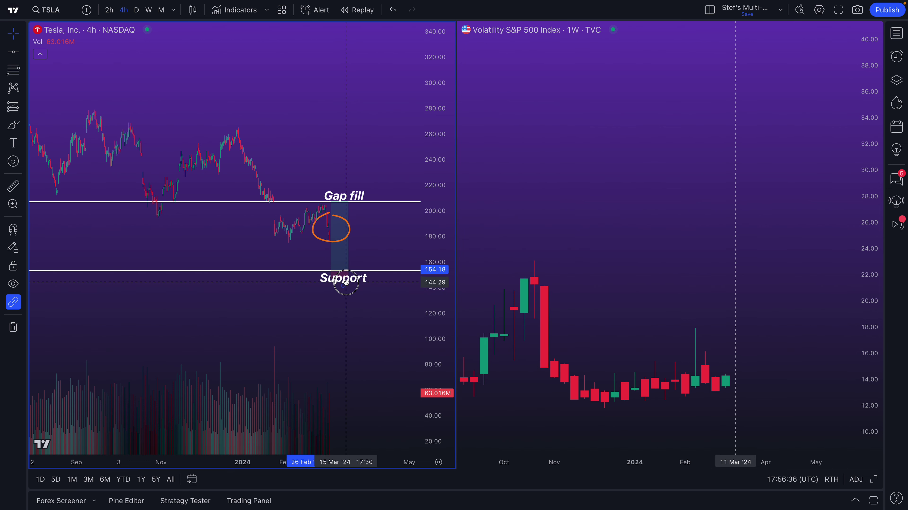
# - Check the in-layout drawing sync option and change the weekly VIX chart's symbol back to TSLA
pyautogui.click(22, 302)
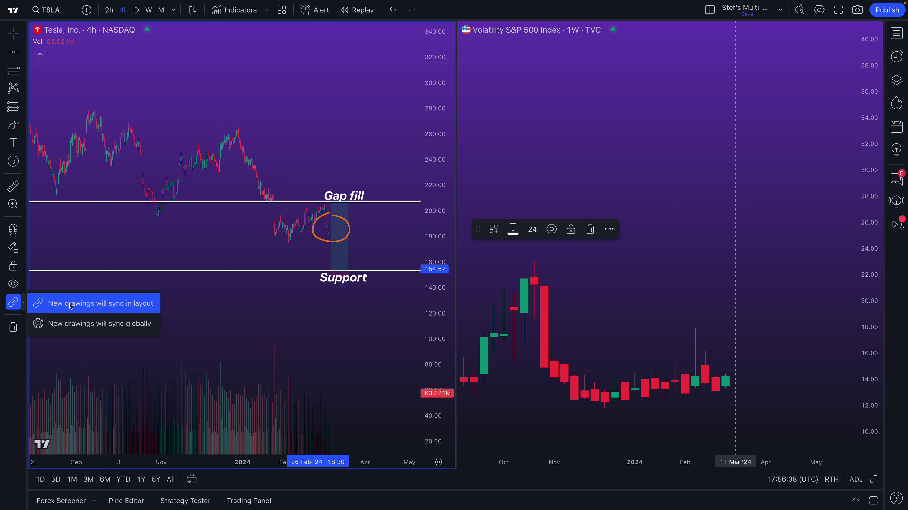
pyautogui.click(29, 307)
pyautogui.click(576, 162)
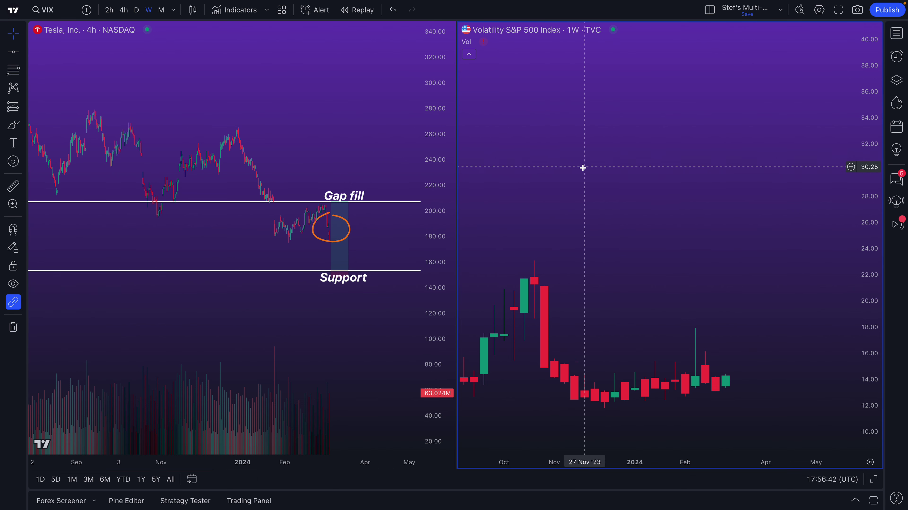
pyautogui.write('T')
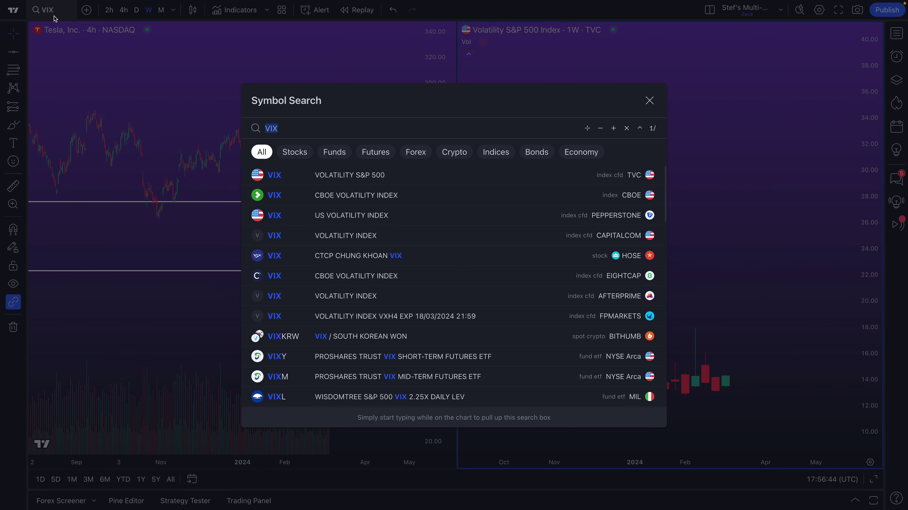
pyautogui.write('SLA')
pyautogui.press('Return')
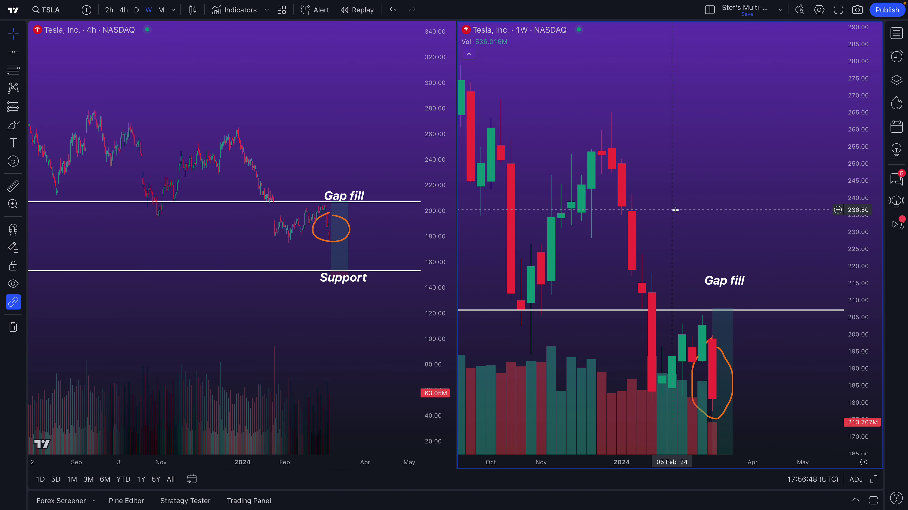
# - Auto-fit the weekly Tesla chart's price scale and adjust the positions of the "Support" and "Gap fill" labels beside their lines
pyautogui.scroll(-5, 676, 214)
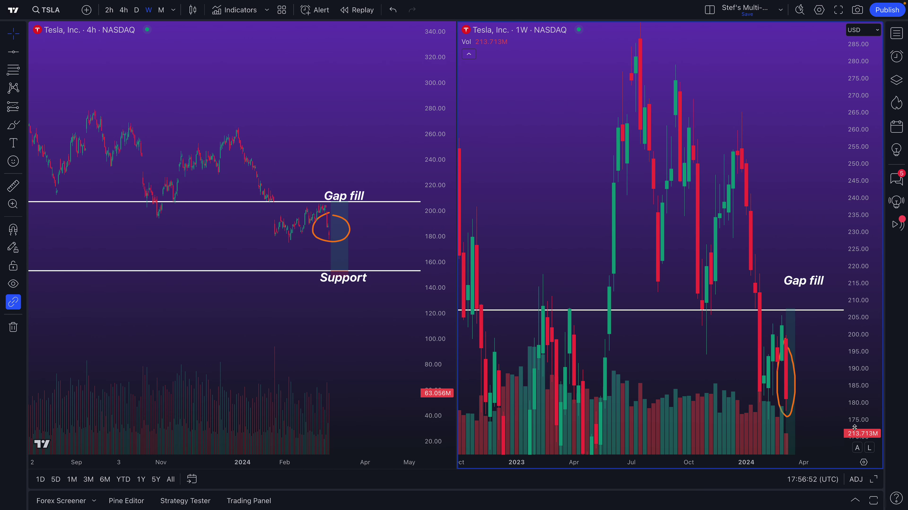
pyautogui.click(860, 450)
pyautogui.moveTo(779, 367)
pyautogui.mouseDown()
pyautogui.moveTo(659, 355)
pyautogui.moveTo(704, 339)
pyautogui.moveTo(796, 339)
pyautogui.mouseUp()
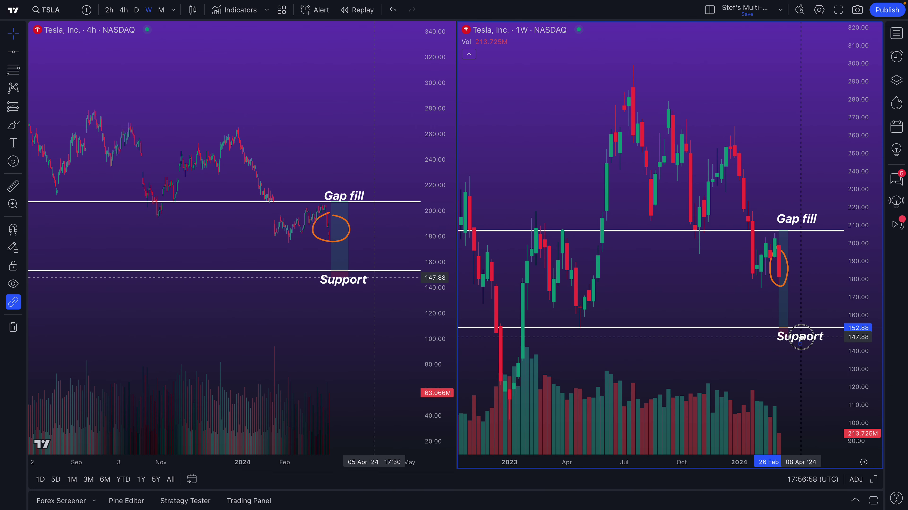
pyautogui.moveTo(794, 222); pyautogui.dragTo(795, 226)
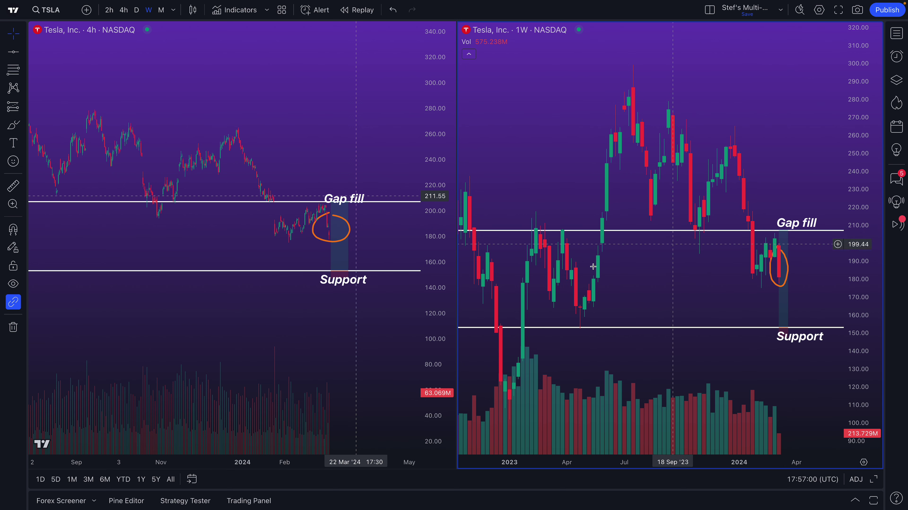
pyautogui.moveTo(326, 195); pyautogui.dragTo(328, 191)
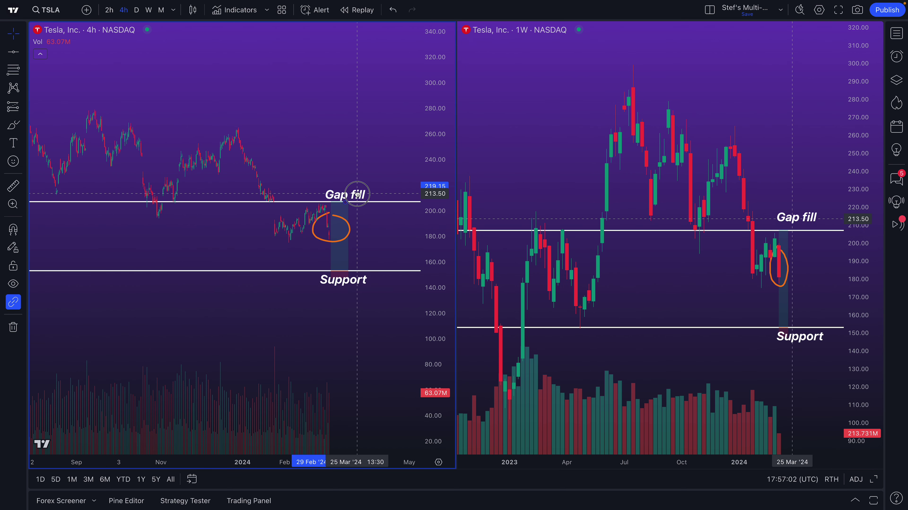
# - Check the in-layout drawing sync option, deselect the label and make the weekly, and again the 4-hour, Tesla chart active
pyautogui.click(14, 303)
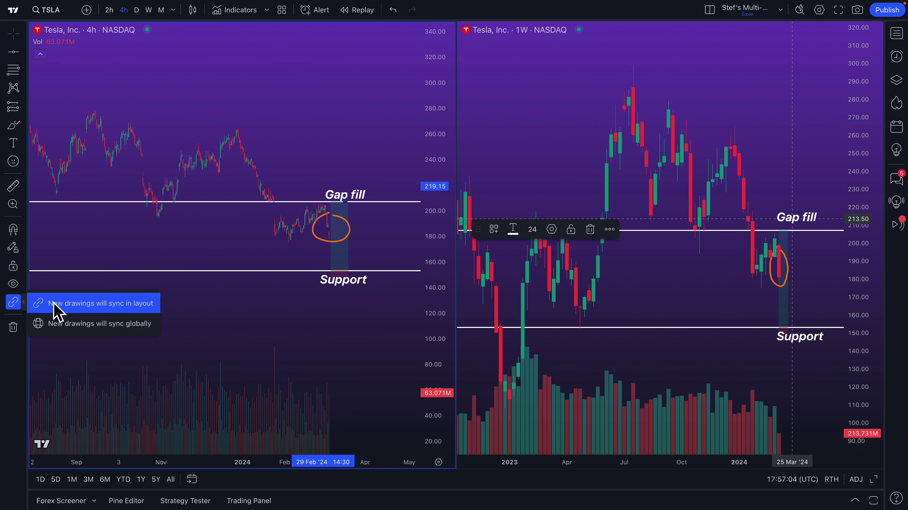
pyautogui.click(23, 305)
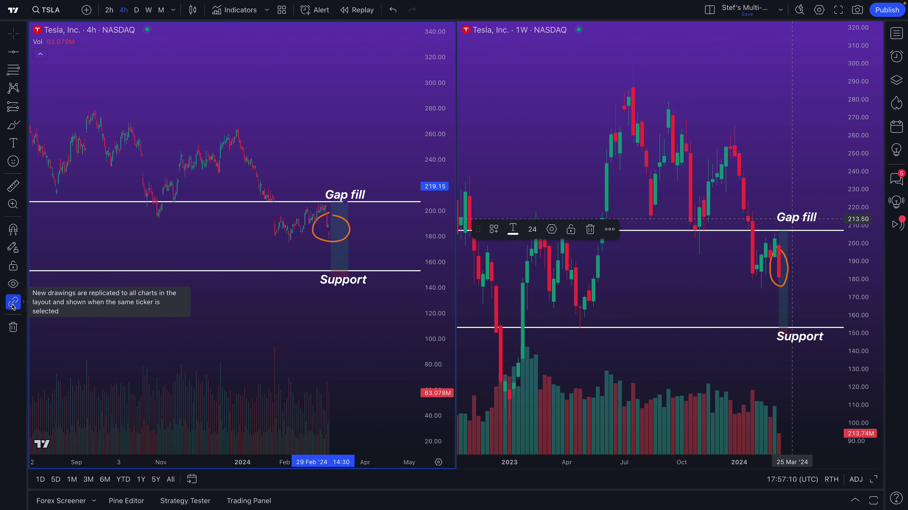
pyautogui.click(214, 121)
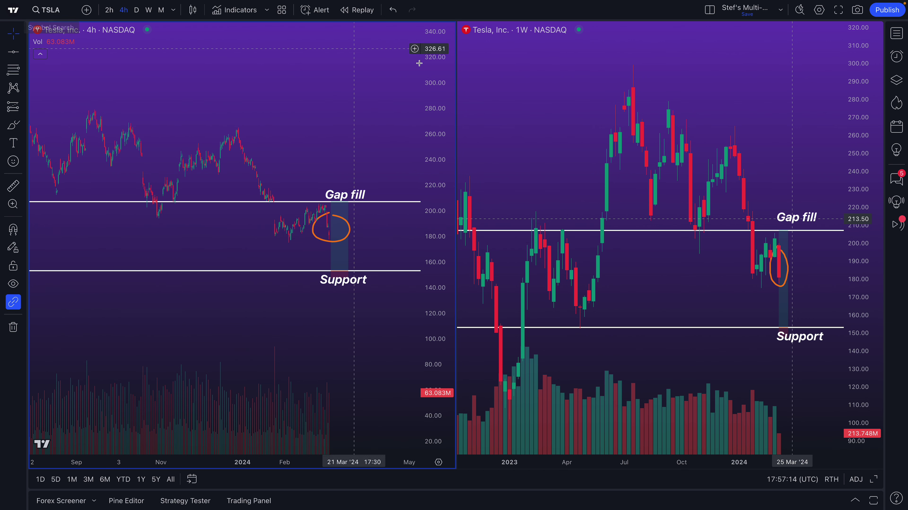
pyautogui.click(512, 87)
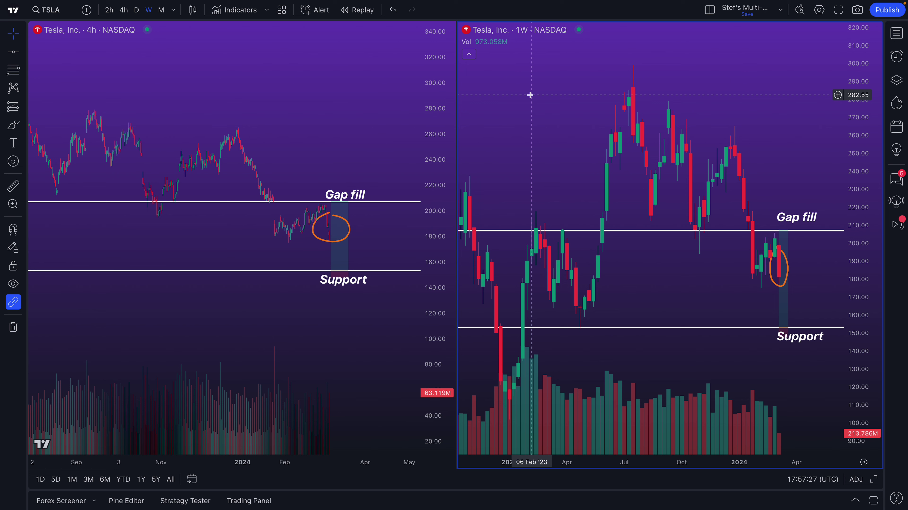
pyautogui.click(319, 97)
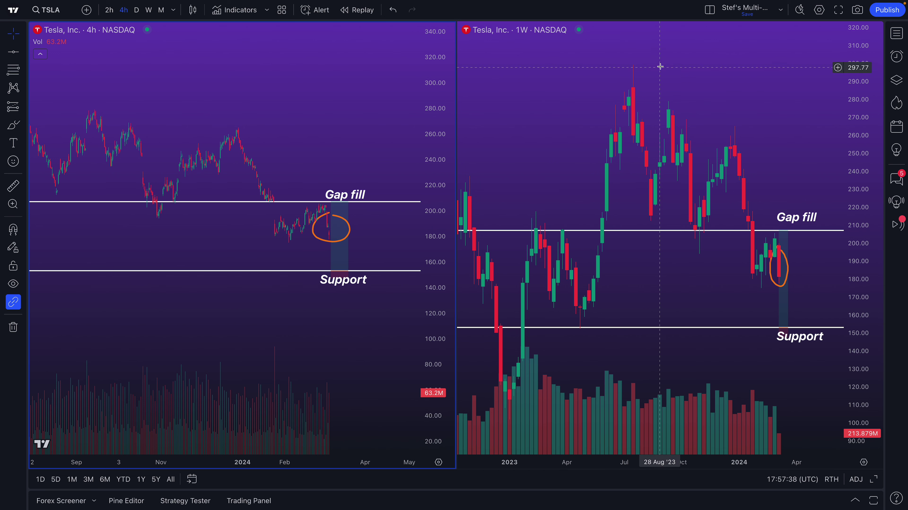
# - Examine the available multi-chart arrangements with their layout sync settings, and compare the in-layout and global drawing sync options
pyautogui.click(710, 10)
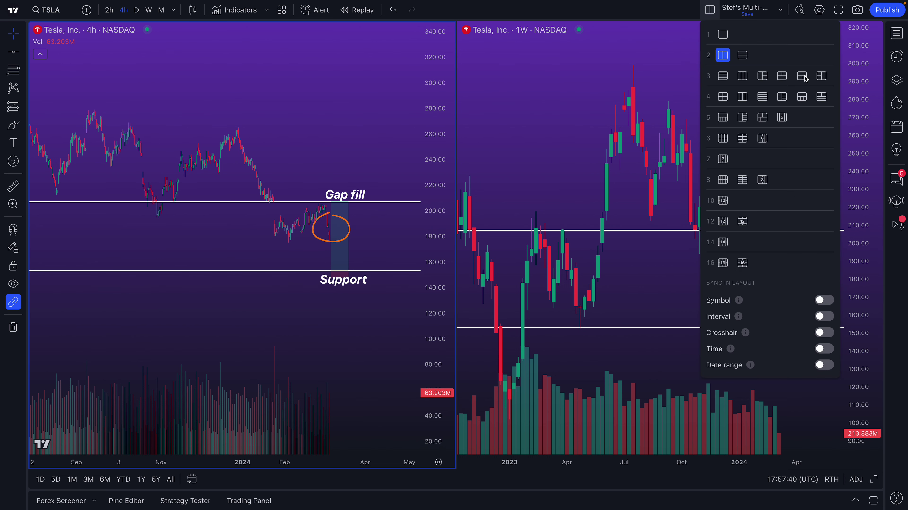
pyautogui.click(24, 302)
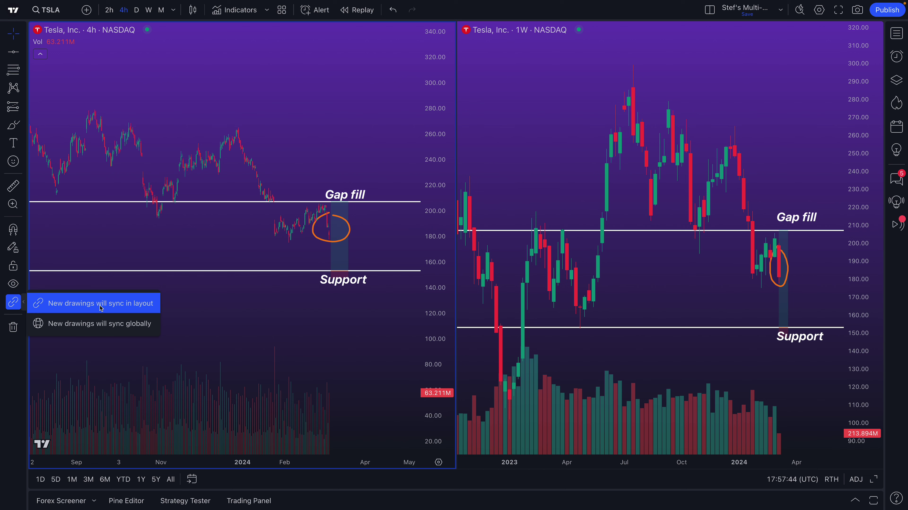
pyautogui.click(101, 304)
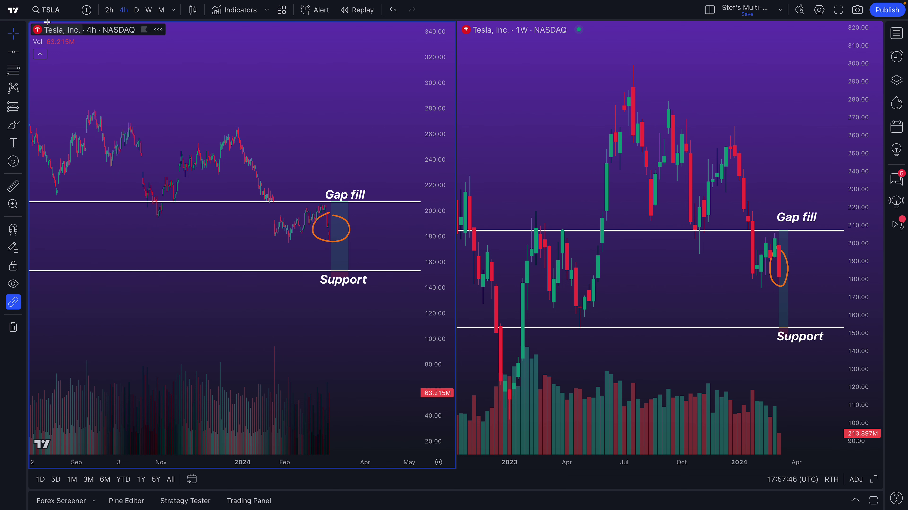
pyautogui.click(78, 64)
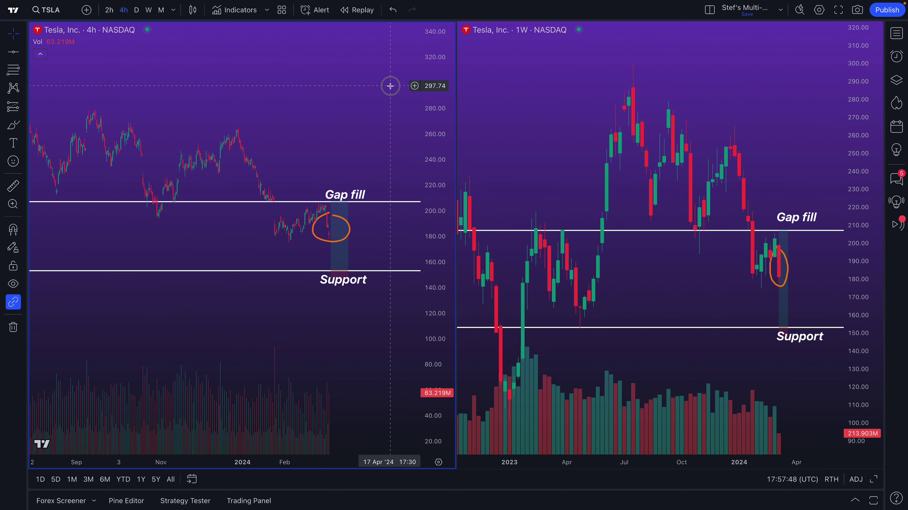
pyautogui.click(710, 10)
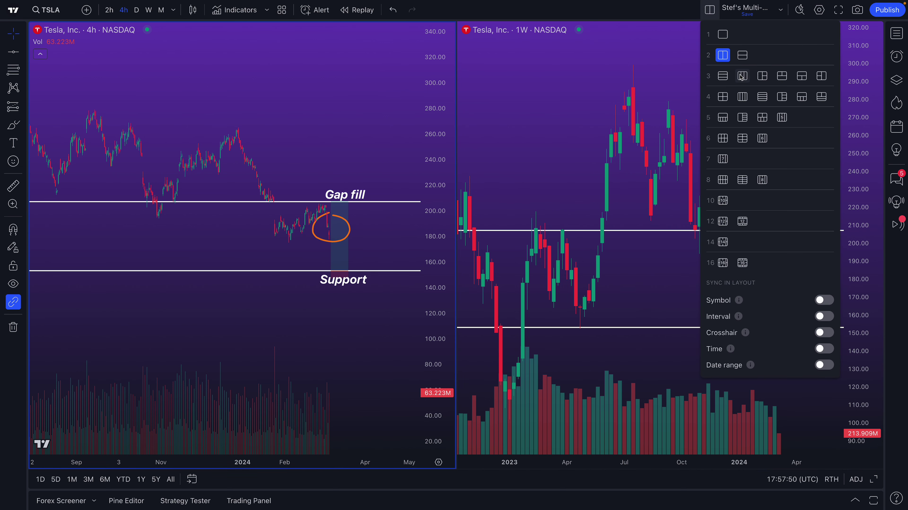
pyautogui.click(555, 83)
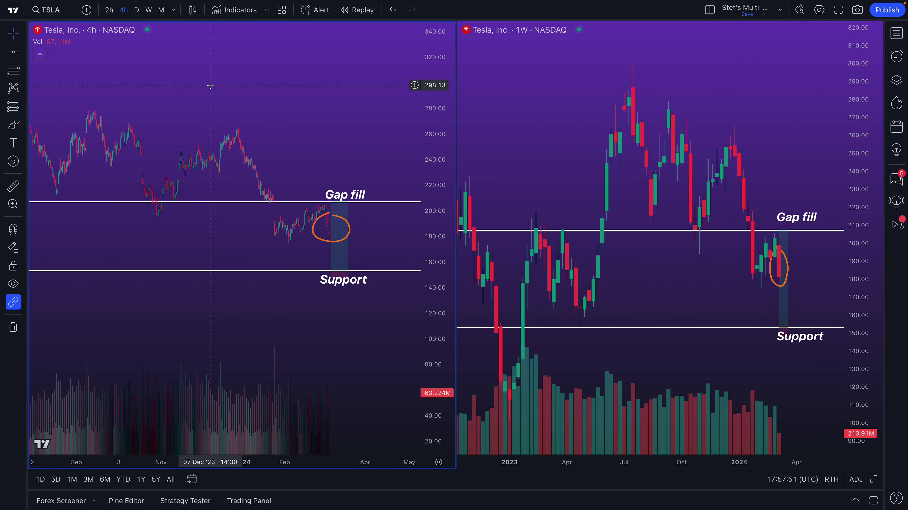